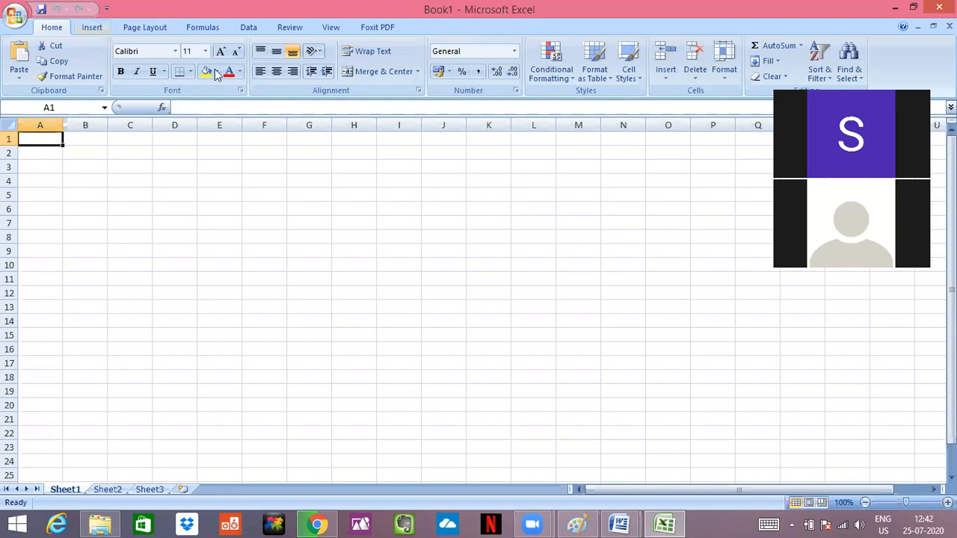
Step: Try inserting a 2-D clustered column chart on the empty sheet, and delete the blank chart
{"action": "left_click", "coordinate": [92, 27]}
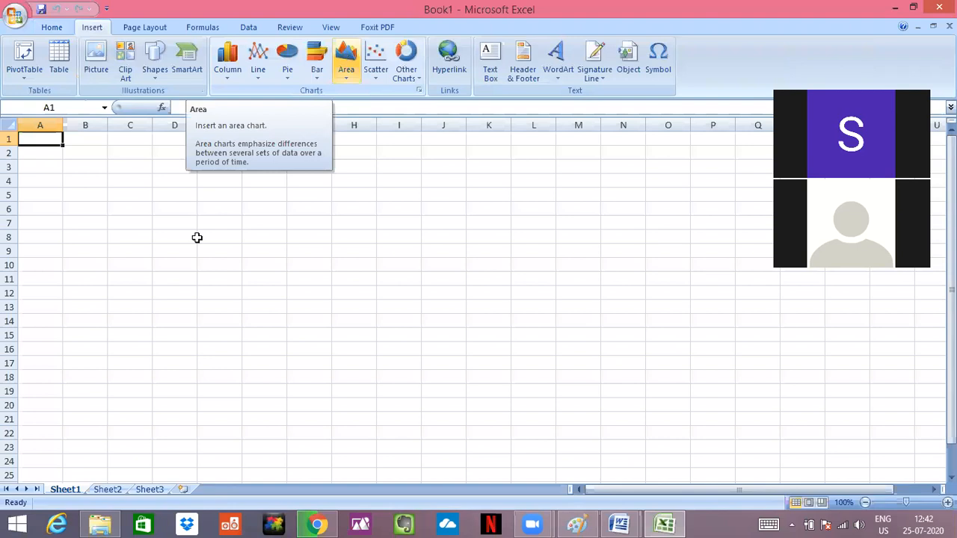
{"action": "left_click", "coordinate": [229, 61]}
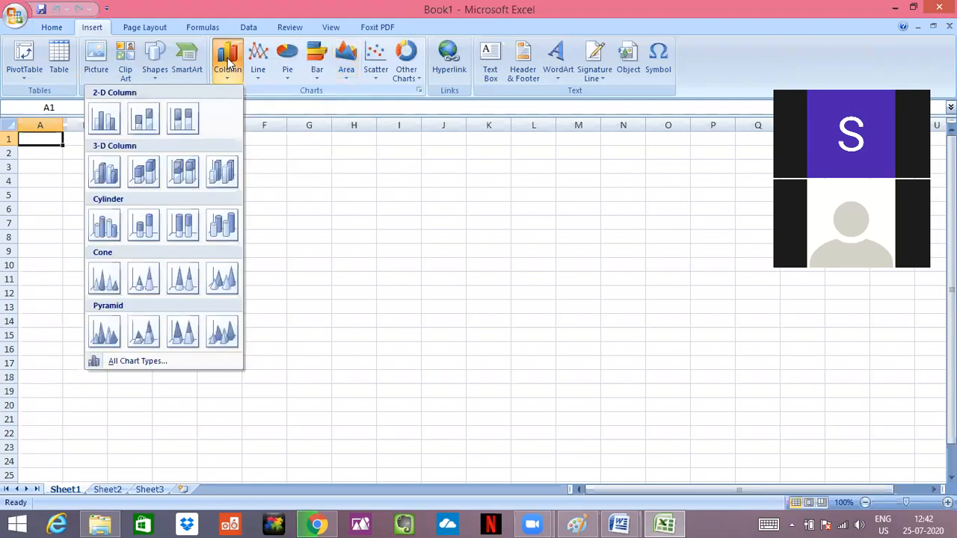
{"action": "left_click", "coordinate": [106, 117]}
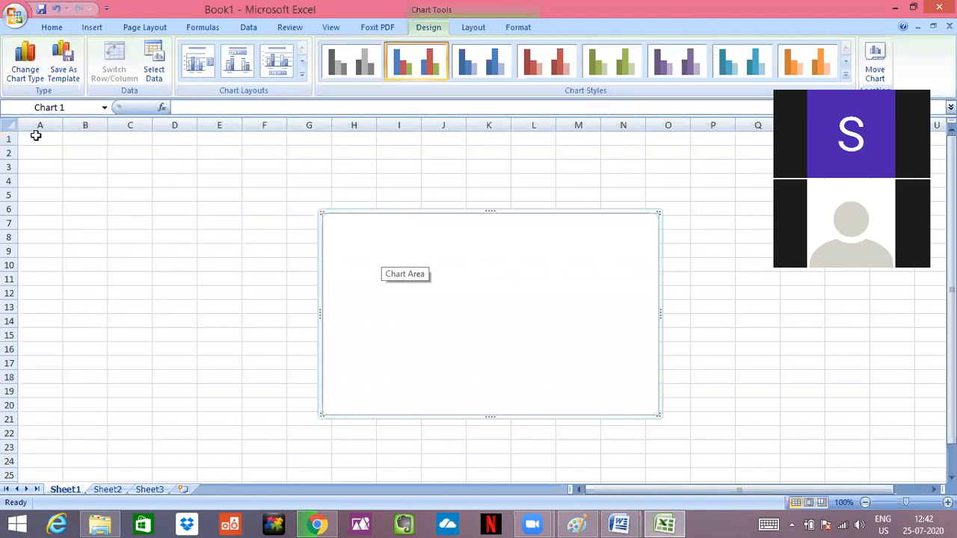
{"action": "key", "text": "Escape"}
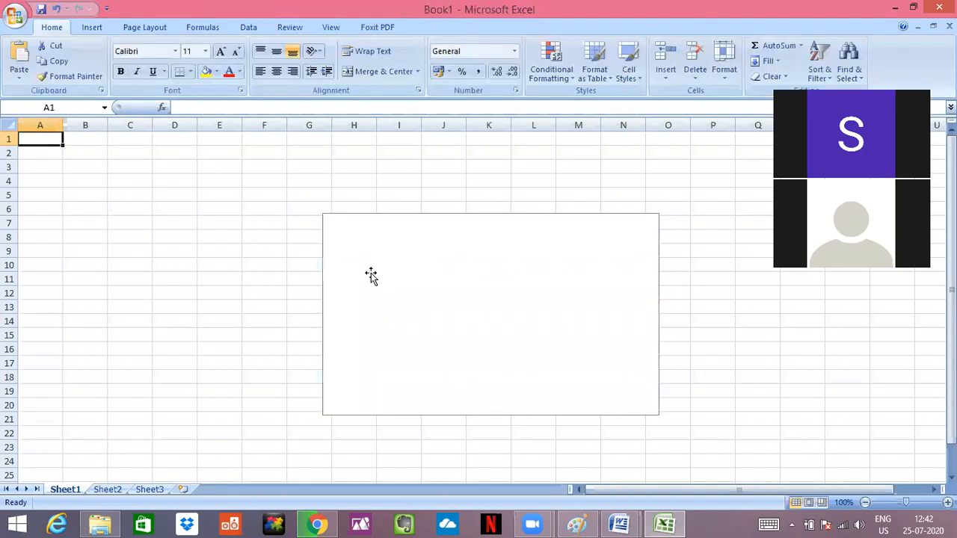
{"action": "left_click", "coordinate": [387, 266]}
{"action": "key", "text": "Delete"}
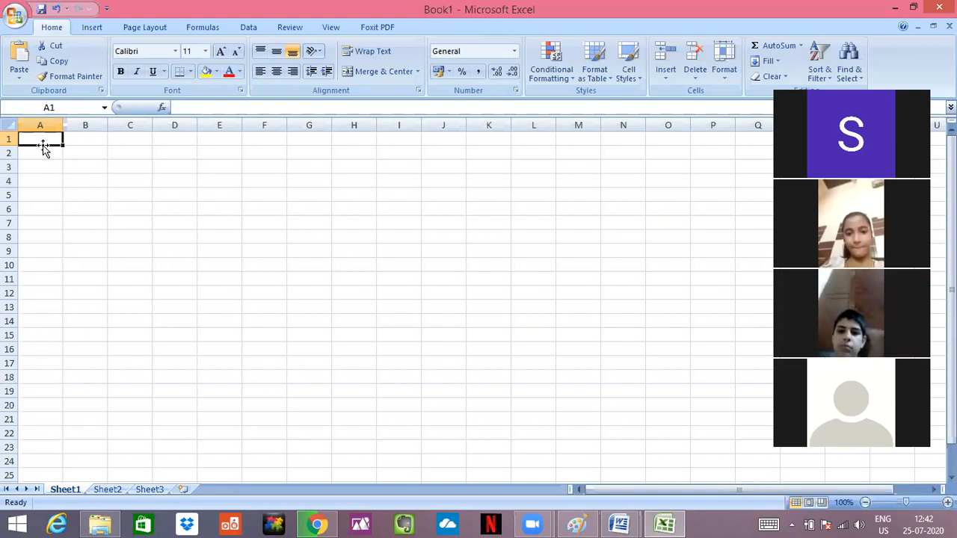
{"action": "type", "text": "Sub"}
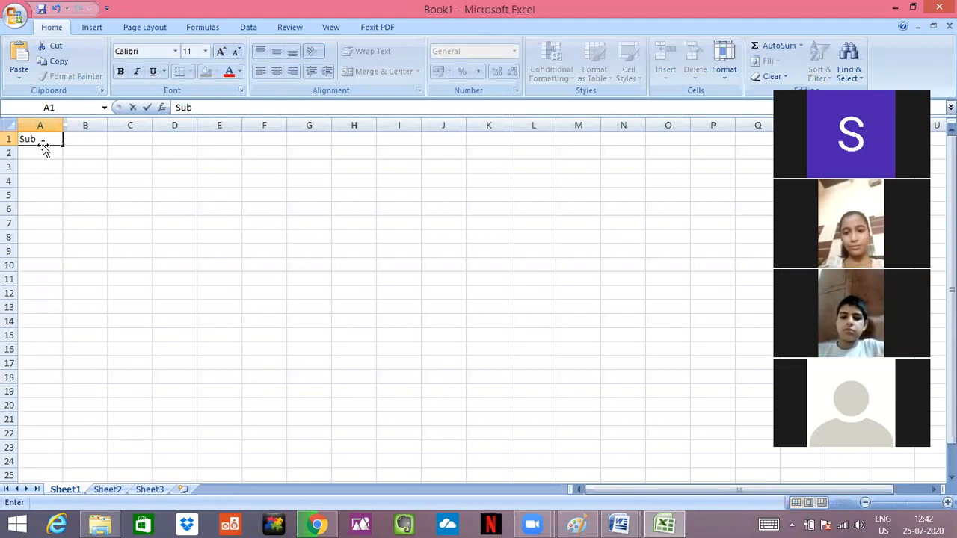
{"action": "key", "text": "BackSpace"}
{"action": "key", "text": "BackSpace"}
{"action": "key", "text": "BackSpace"}
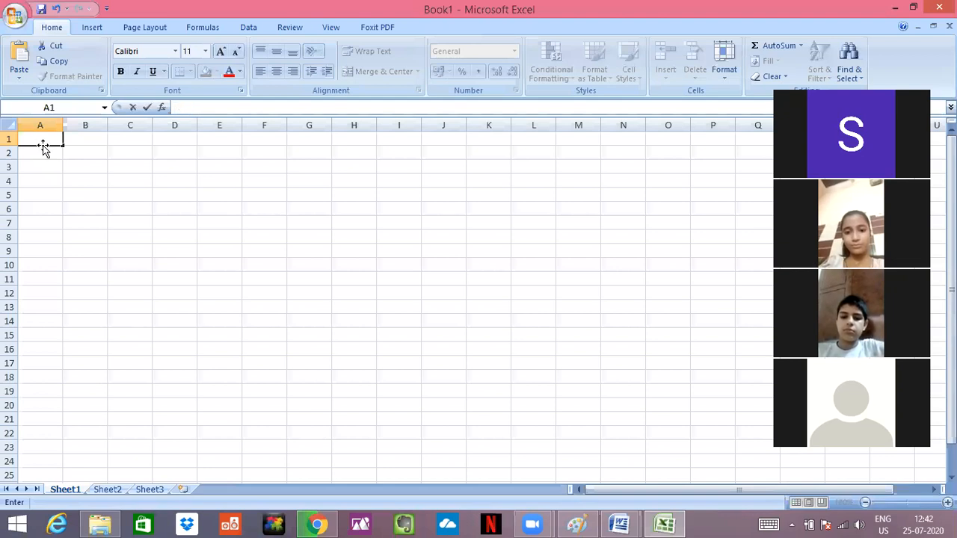
{"action": "left_click", "coordinate": [45, 152]}
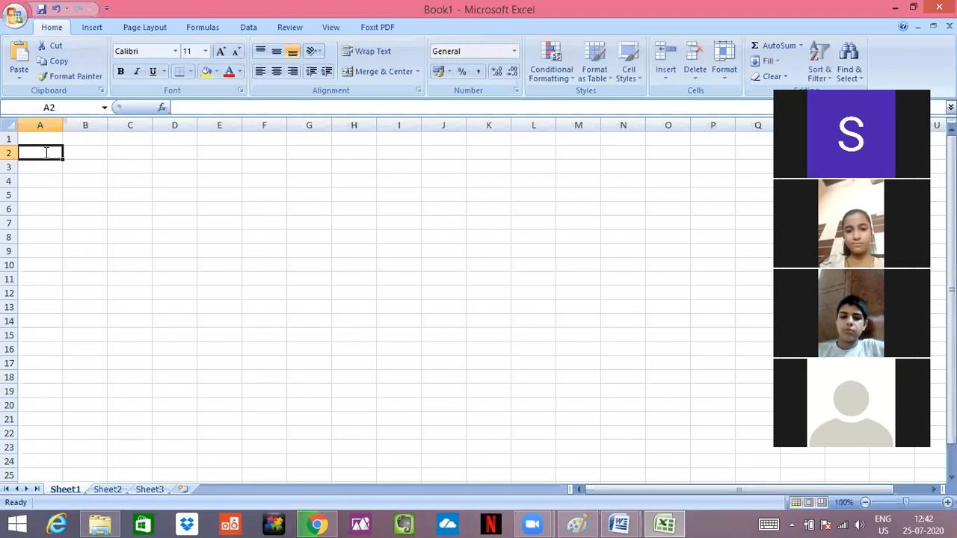
{"action": "type", "text": "Mukul"}
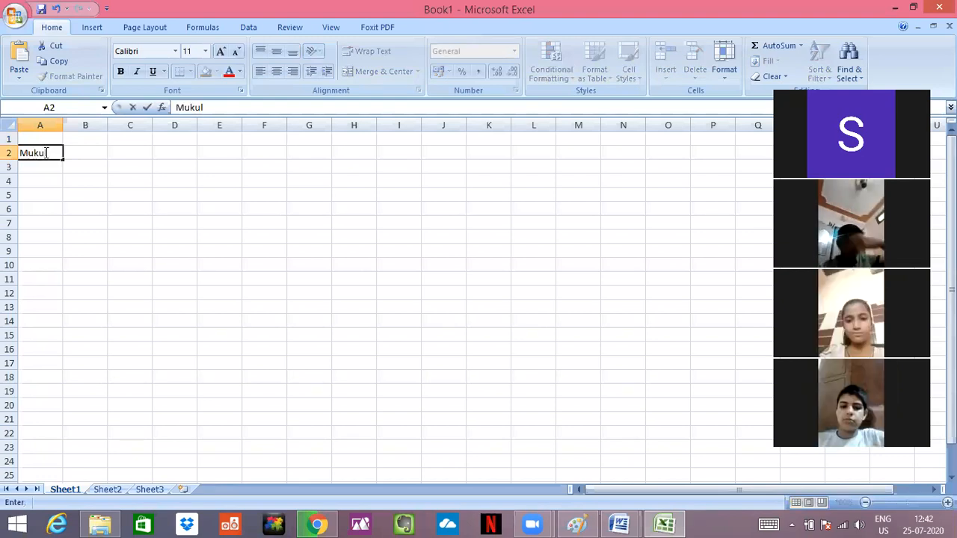
{"action": "key", "text": "BackSpace"}
{"action": "key", "text": "BackSpace"}
{"action": "key", "text": "BackSpace"}
{"action": "key", "text": "BackSpace"}
{"action": "key", "text": "BackSpace"}
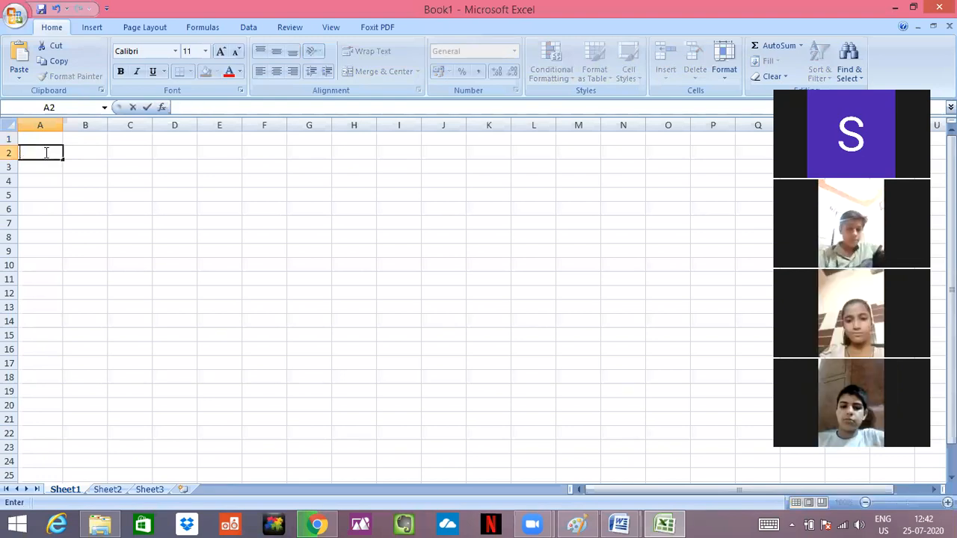
Step: Enter the row labels english, hindi and maths in cells A2 to A4
{"action": "type", "text": "english"}
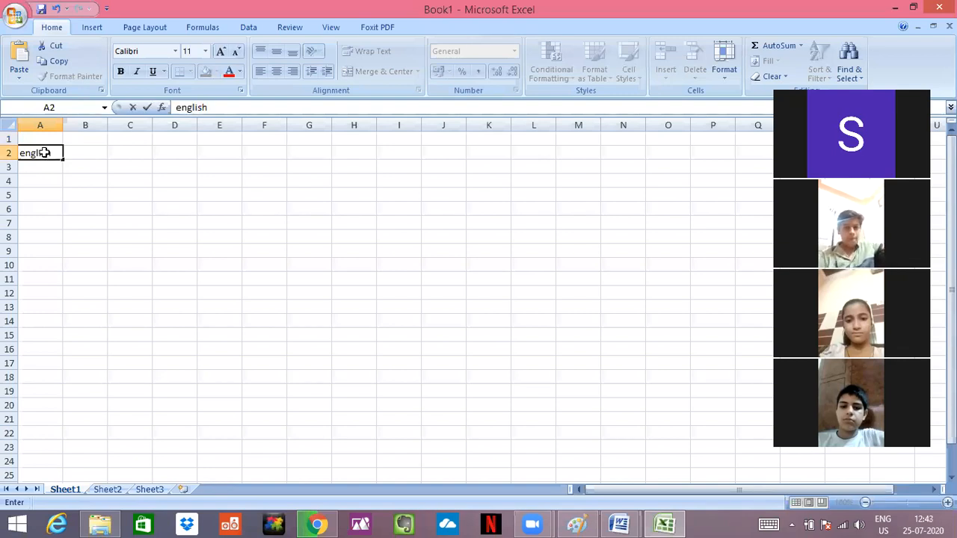
{"action": "key", "text": "Return"}
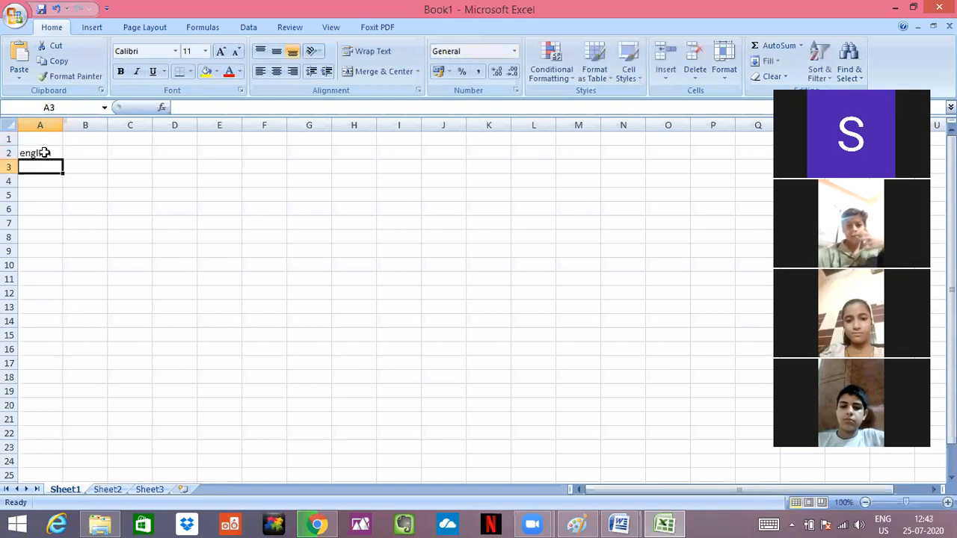
{"action": "type", "text": "hin"}
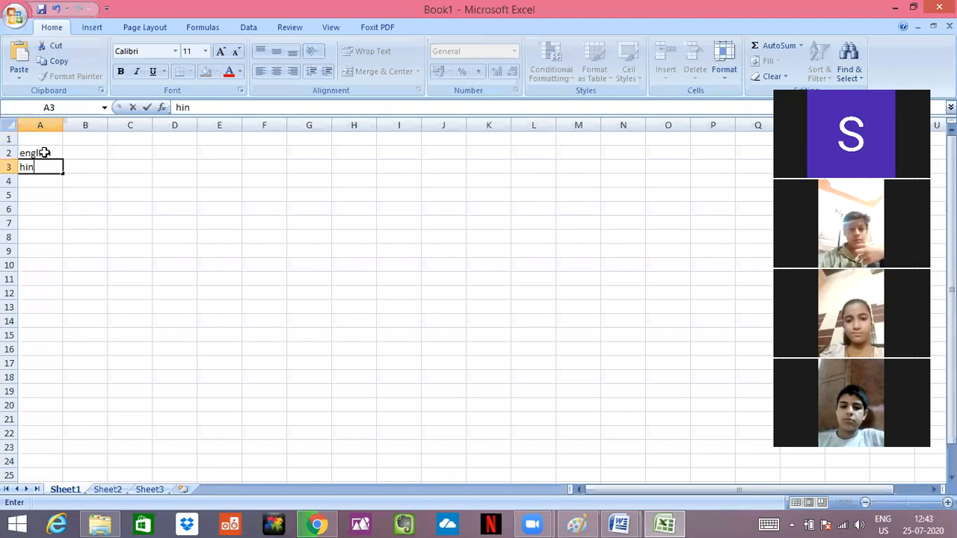
{"action": "type", "text": "di"}
{"action": "key", "text": "Return"}
{"action": "type", "text": "maths"}
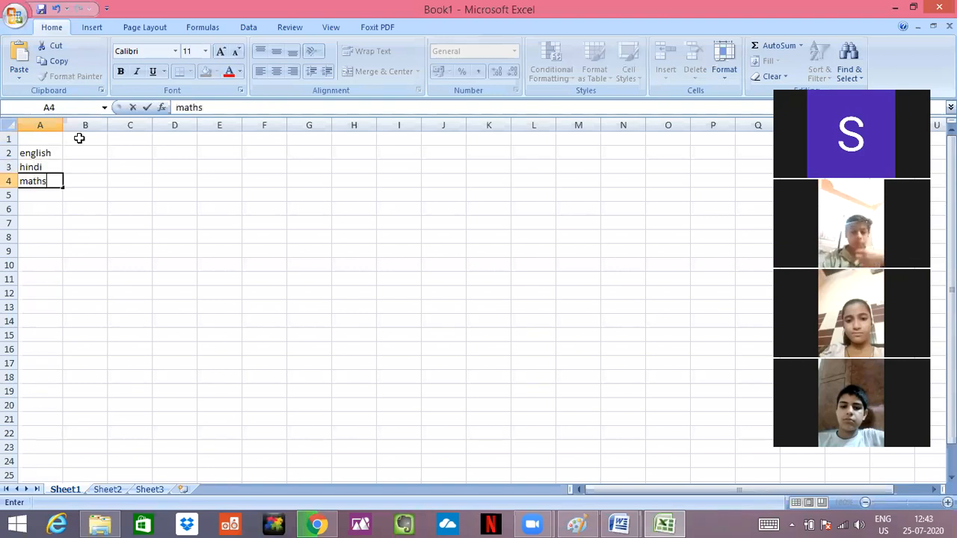
Step: Enter the column headings pass, fail and absent in cells B1 to D1
{"action": "left_click", "coordinate": [79, 138]}
{"action": "type", "text": "pass"}
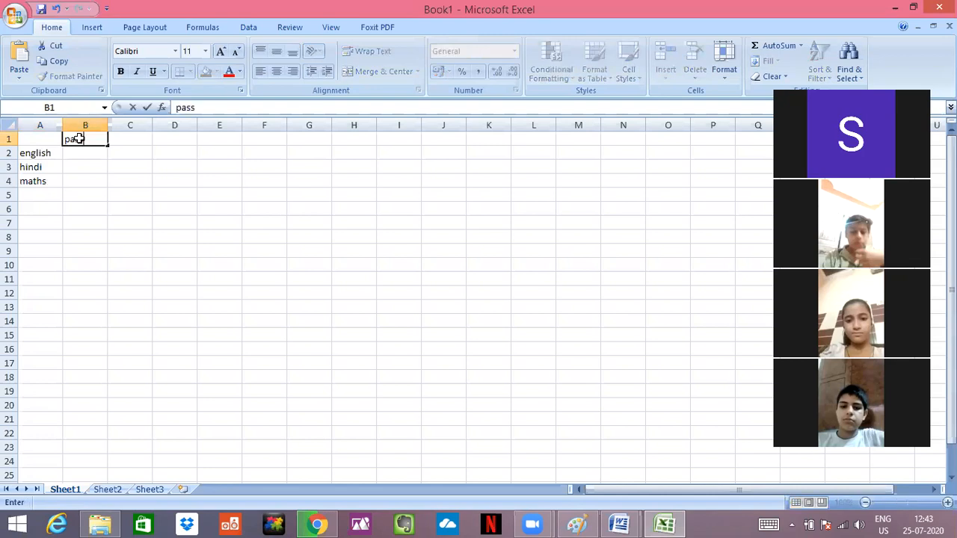
{"action": "key", "text": "Tab"}
{"action": "type", "text": "fail"}
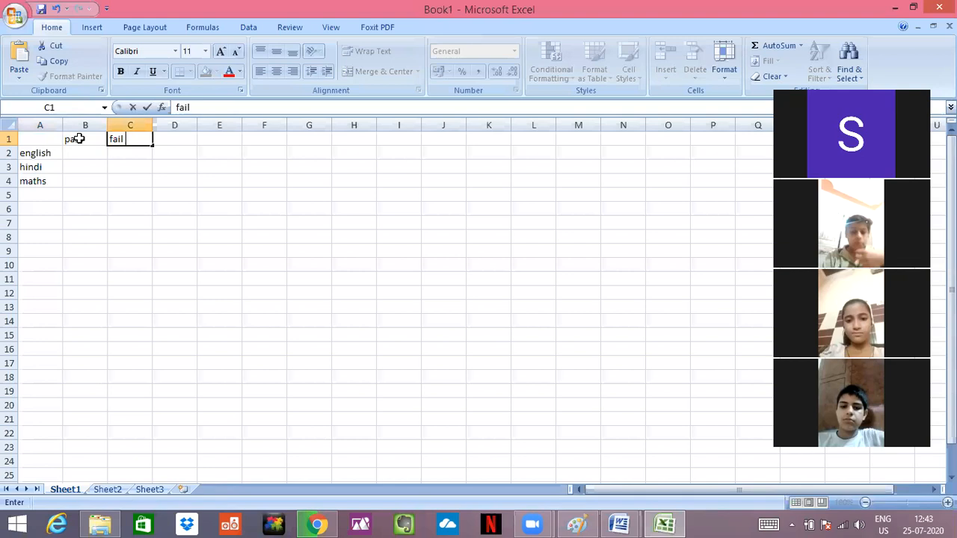
{"action": "key", "text": "Tab"}
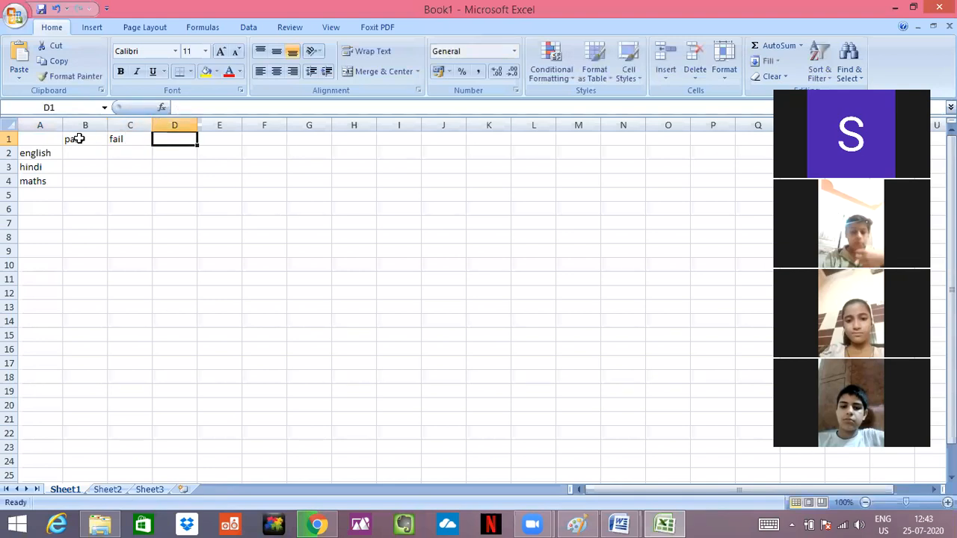
{"action": "type", "text": "absent"}
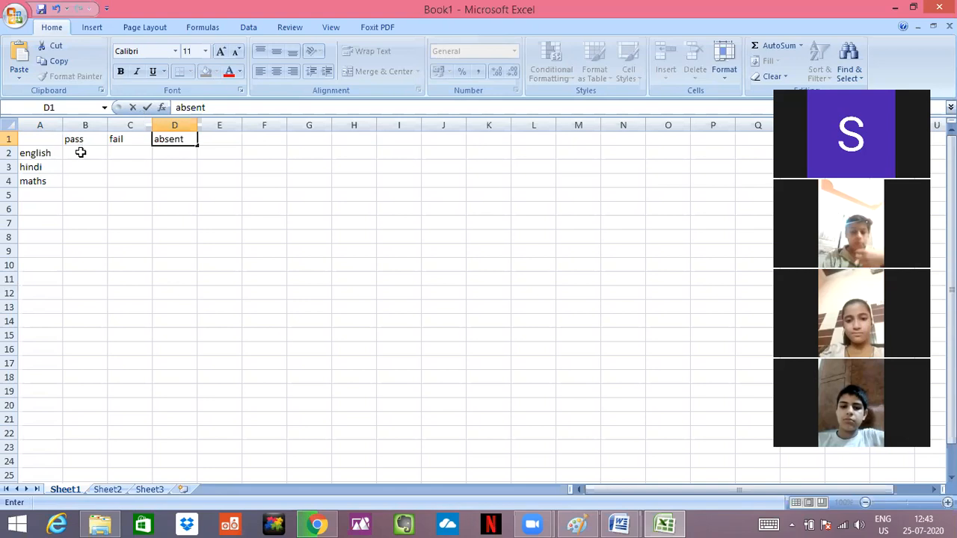
Step: Fill the english row with 9 for pass, 0 for fail and 1 for absent
{"action": "left_click", "coordinate": [84, 157]}
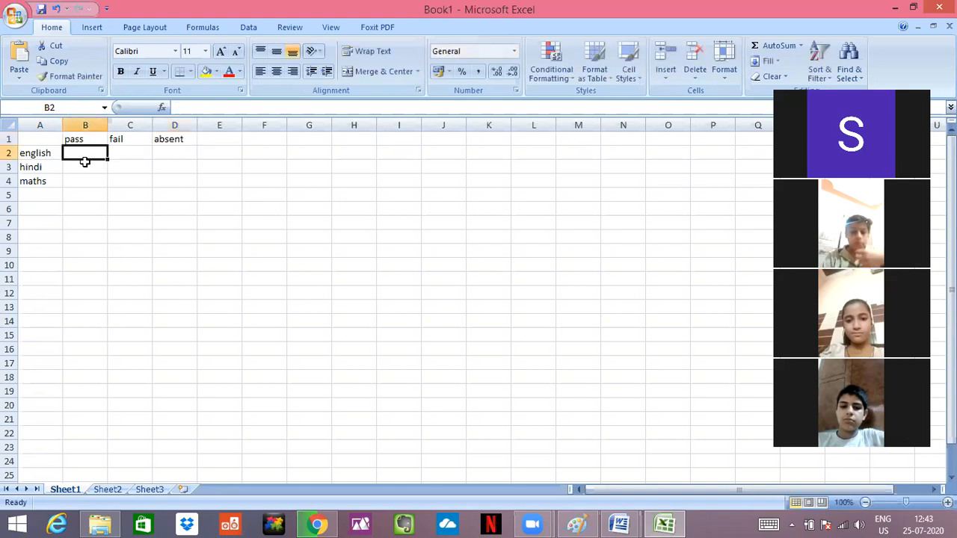
{"action": "type", "text": "9"}
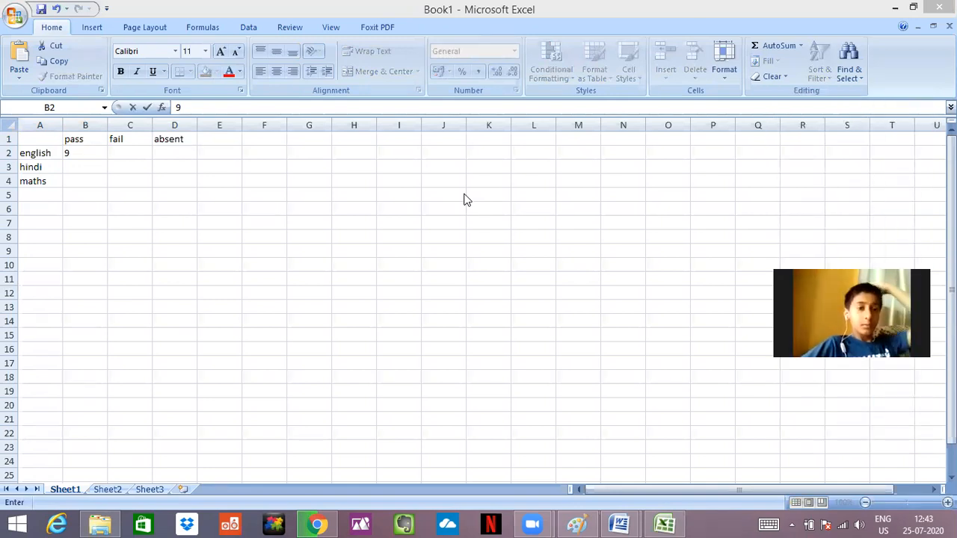
{"action": "left_click", "coordinate": [138, 155]}
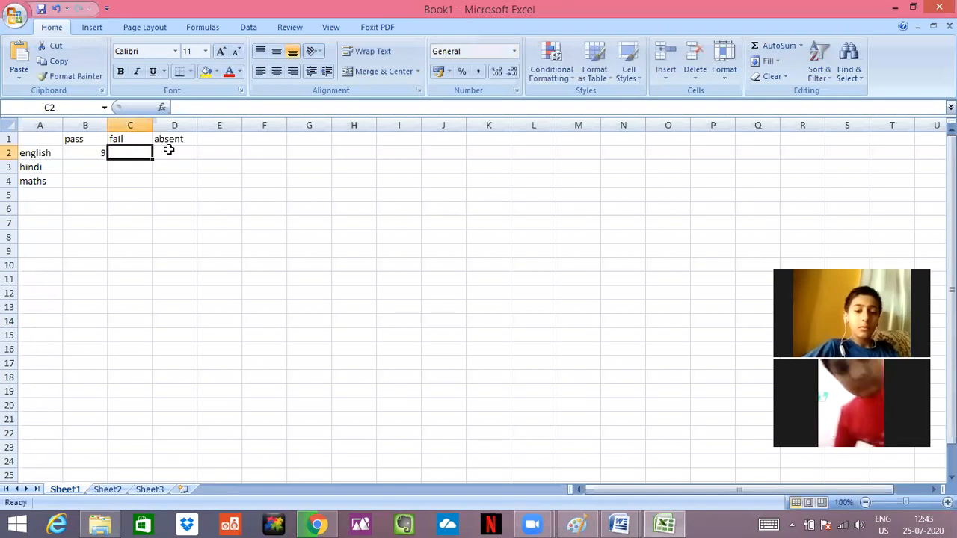
{"action": "type", "text": "0"}
{"action": "key", "text": "Tab"}
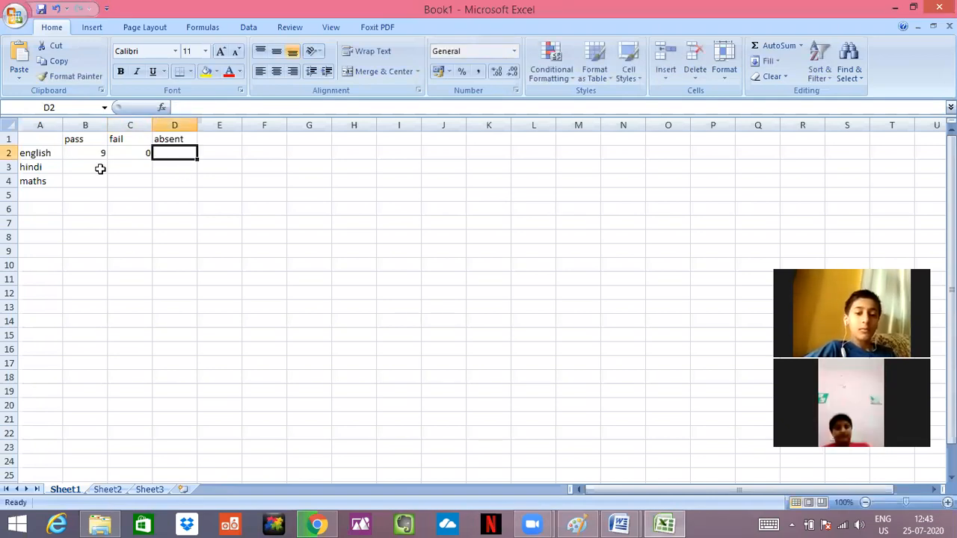
{"action": "type", "text": "1"}
Step: Fill the hindi row with 10 for pass, 0 for fail and 0 for absent
{"action": "left_click", "coordinate": [100, 169]}
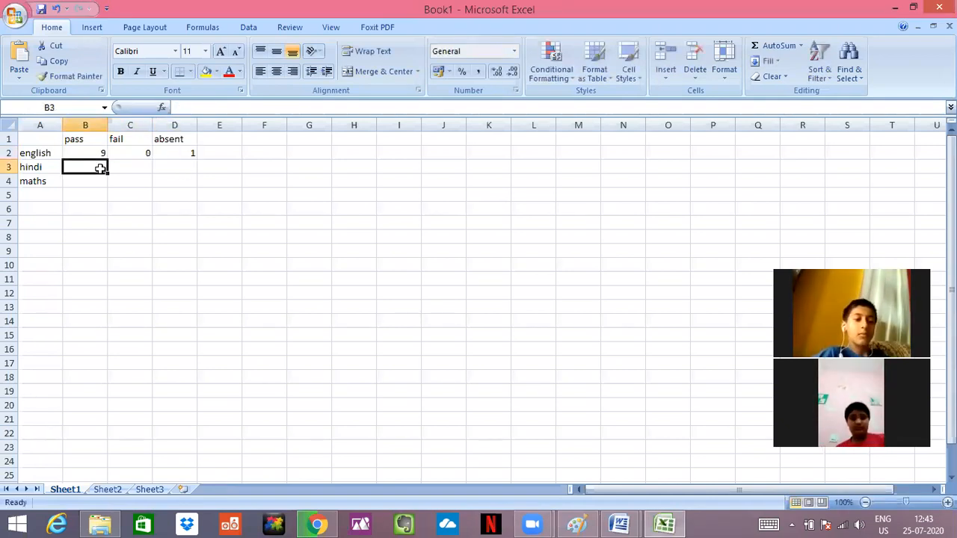
{"action": "type", "text": "1"}
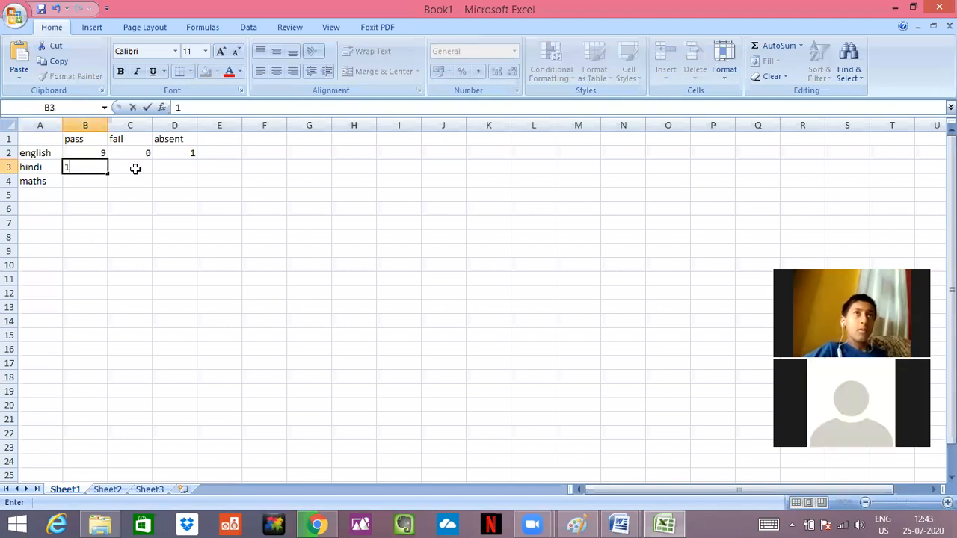
{"action": "type", "text": "0"}
{"action": "left_click", "coordinate": [135, 169]}
{"action": "type", "text": "0"}
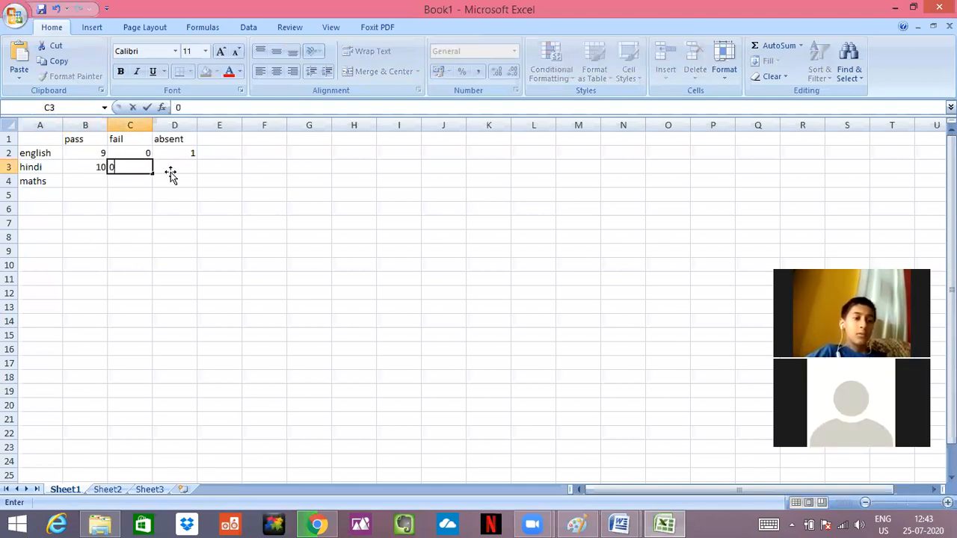
{"action": "left_click", "coordinate": [171, 172]}
{"action": "type", "text": "0"}
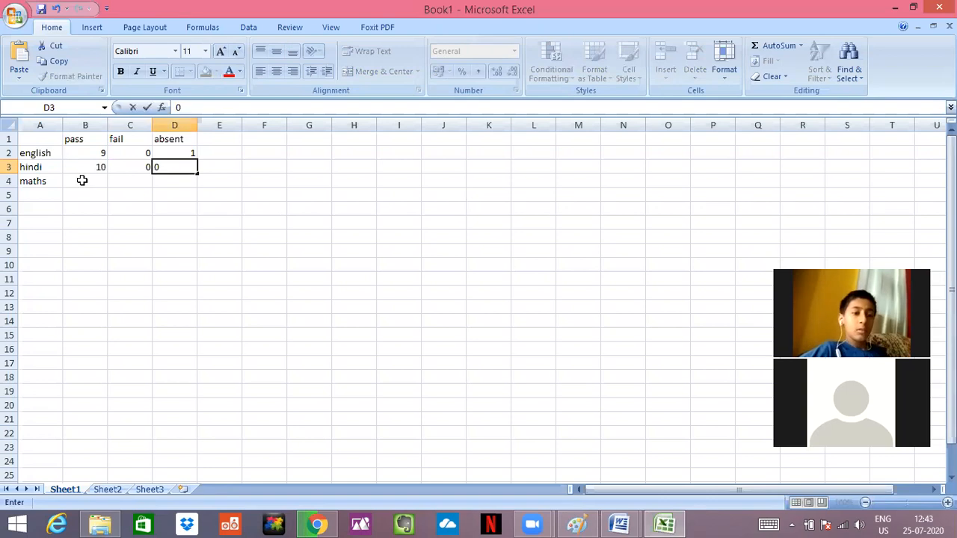
{"action": "key", "text": "Return"}
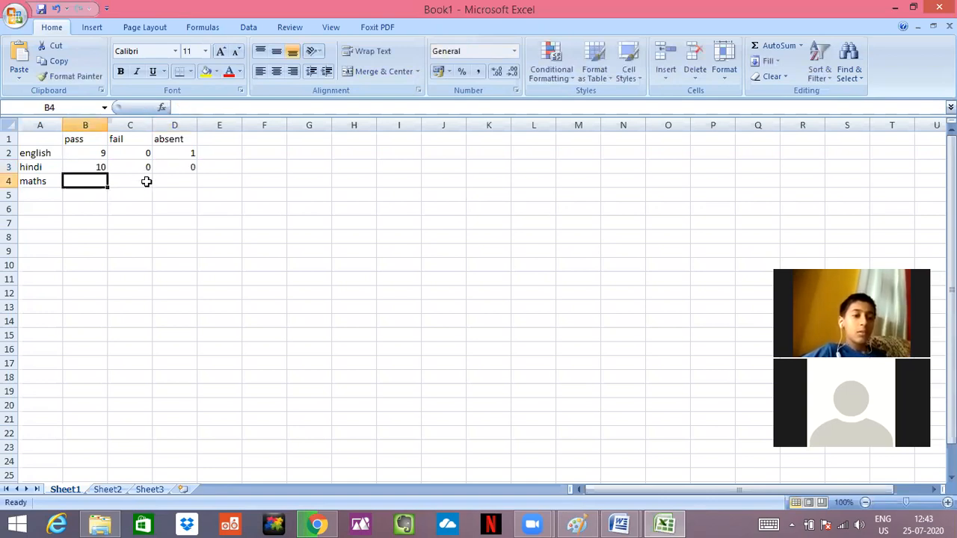
Step: Fill the maths row with 8 for pass, 2 for fail and 0 for absent
{"action": "type", "text": "8"}
{"action": "left_click", "coordinate": [146, 182]}
{"action": "type", "text": "2"}
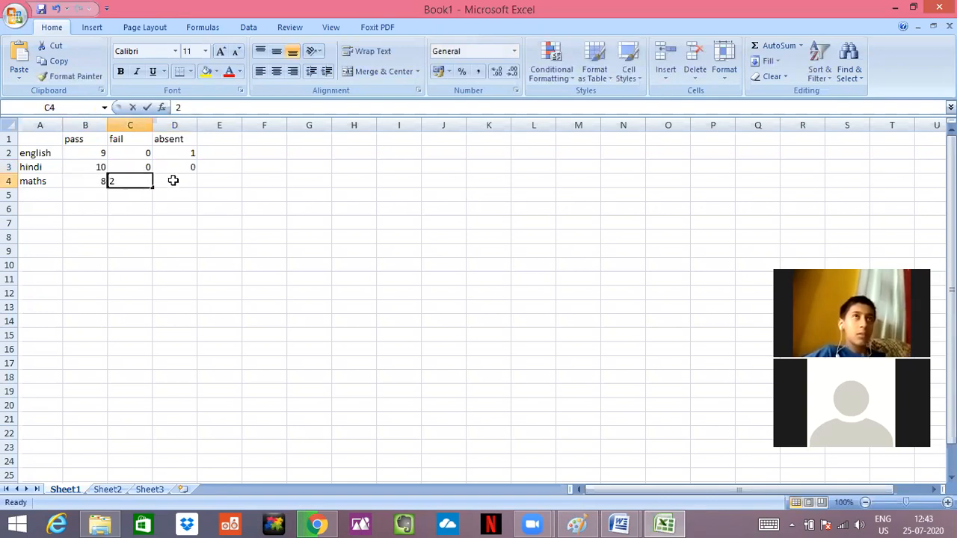
{"action": "left_click", "coordinate": [172, 180]}
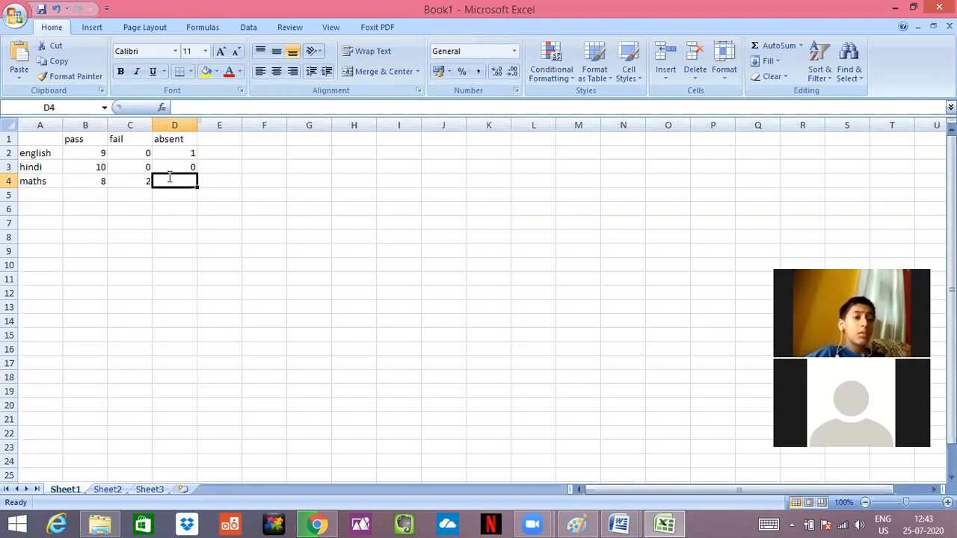
{"action": "type", "text": "0"}
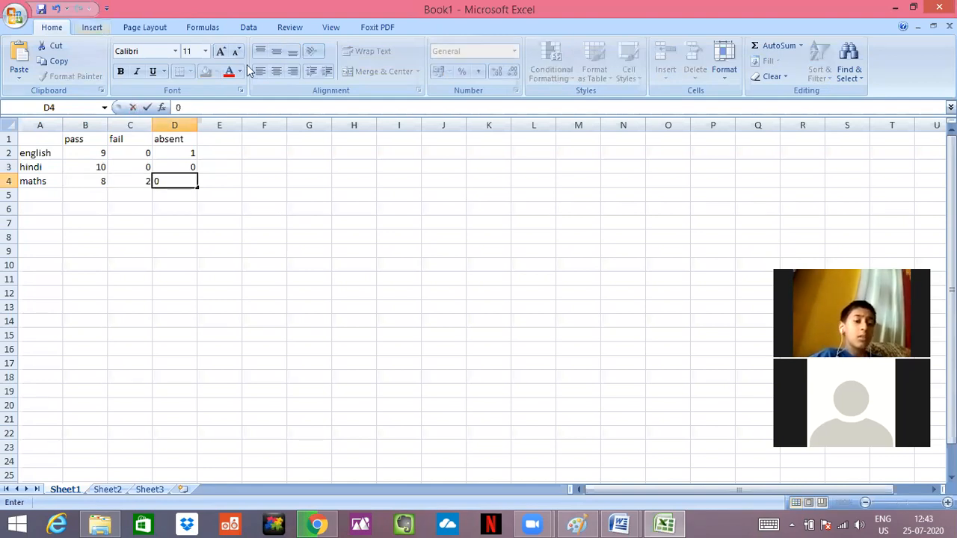
Step: Insert a 2-D clustered column chart from the data range A1:D4
{"action": "left_click", "coordinate": [93, 28]}
{"action": "left_click_drag", "start_coordinate": [130, 223], "coordinate": [86, 195]}
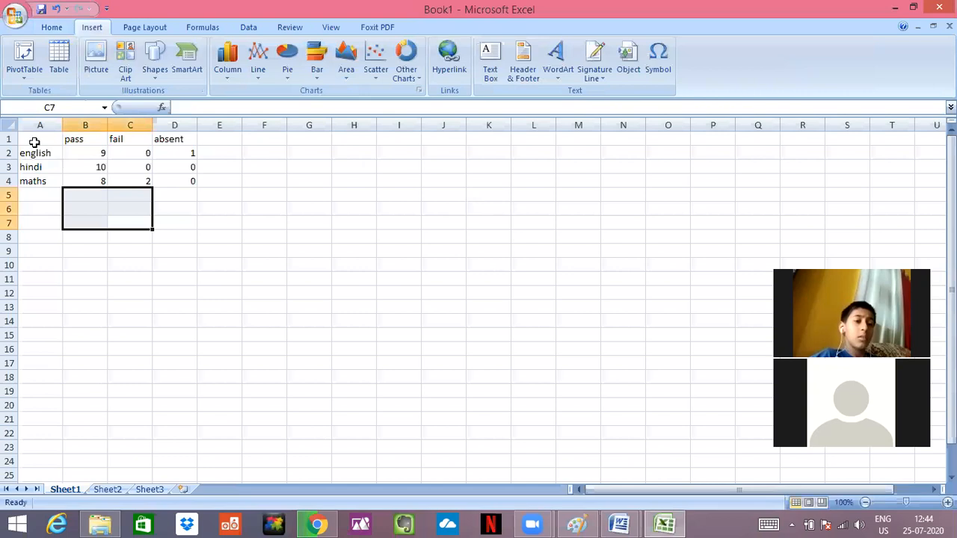
{"action": "left_click_drag", "start_coordinate": [40, 140], "coordinate": [130, 140]}
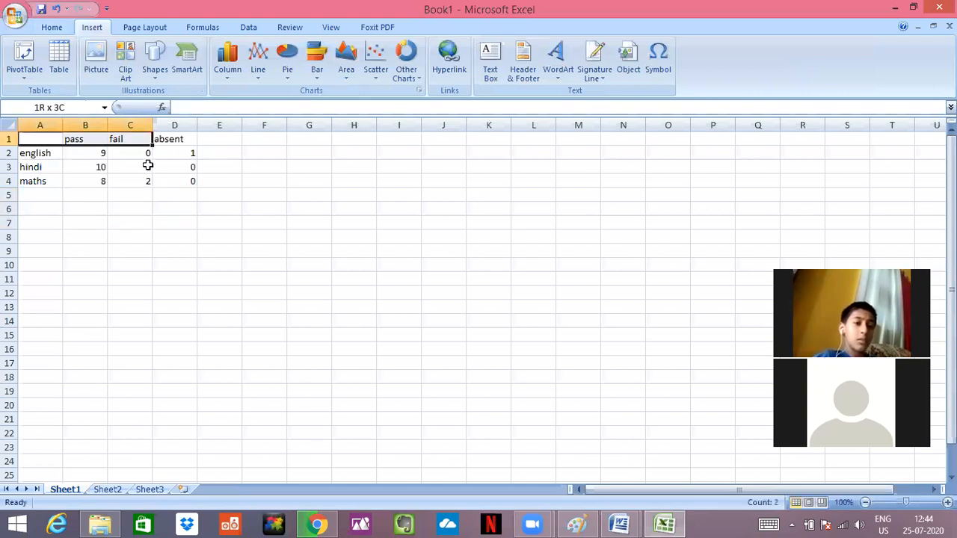
{"action": "left_click", "coordinate": [180, 180]}
{"action": "left_click_drag", "start_coordinate": [40, 140], "coordinate": [178, 181]}
{"action": "left_click", "coordinate": [227, 62]}
{"action": "left_click", "coordinate": [105, 122]}
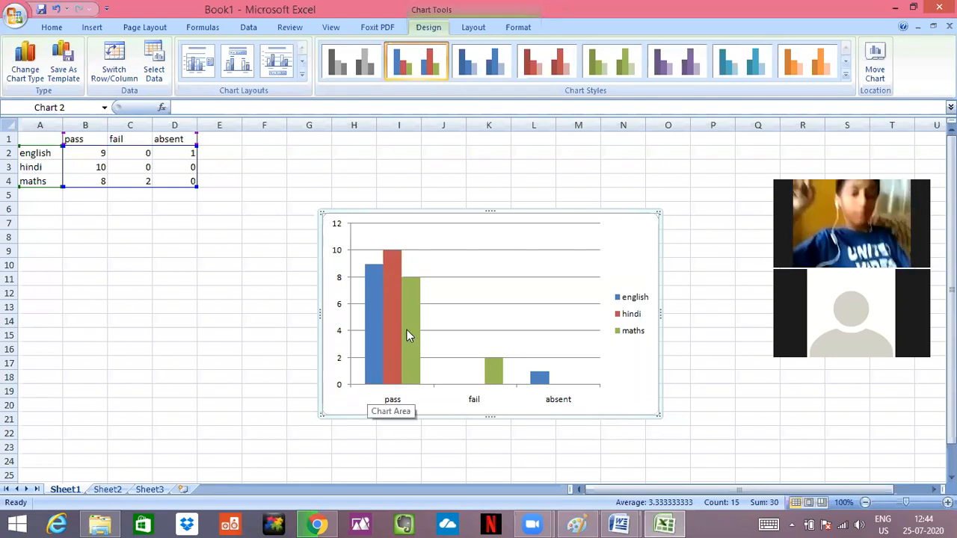
Step: Try the blue and green chart styles on the column chart, and apply the purple style
{"action": "left_click", "coordinate": [478, 66]}
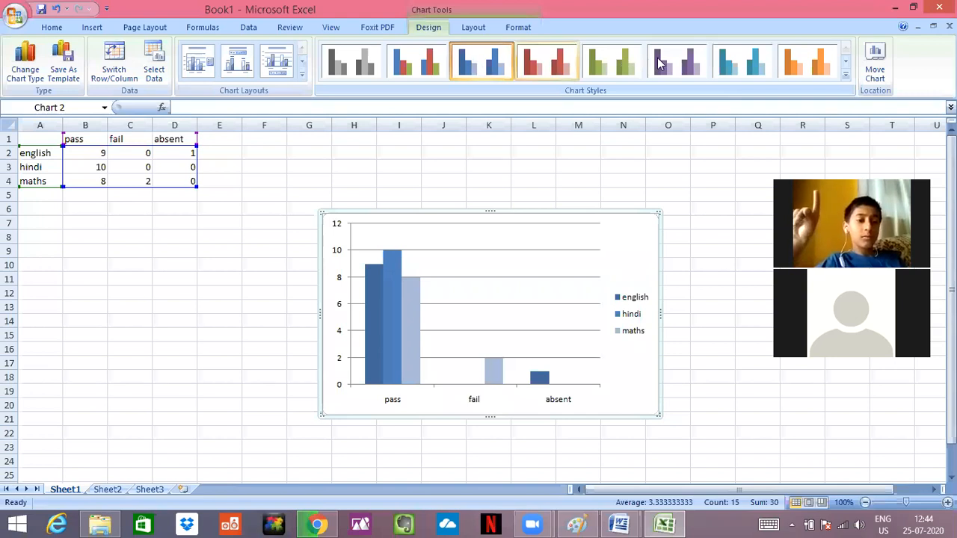
{"action": "left_click", "coordinate": [612, 61]}
{"action": "left_click", "coordinate": [668, 66]}
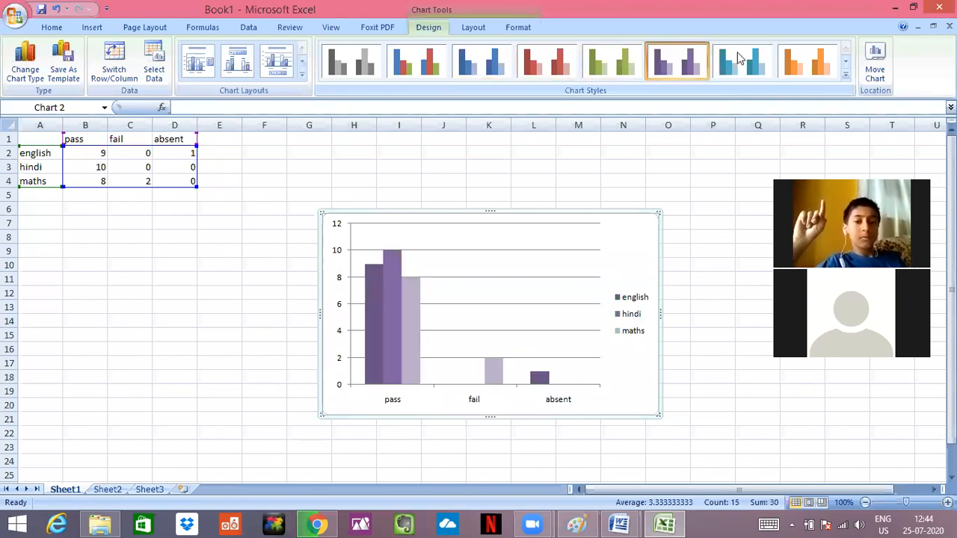
Step: Try the orange chart style on the column chart, and apply the multicolour blue, red and green style
{"action": "left_click", "coordinate": [804, 54]}
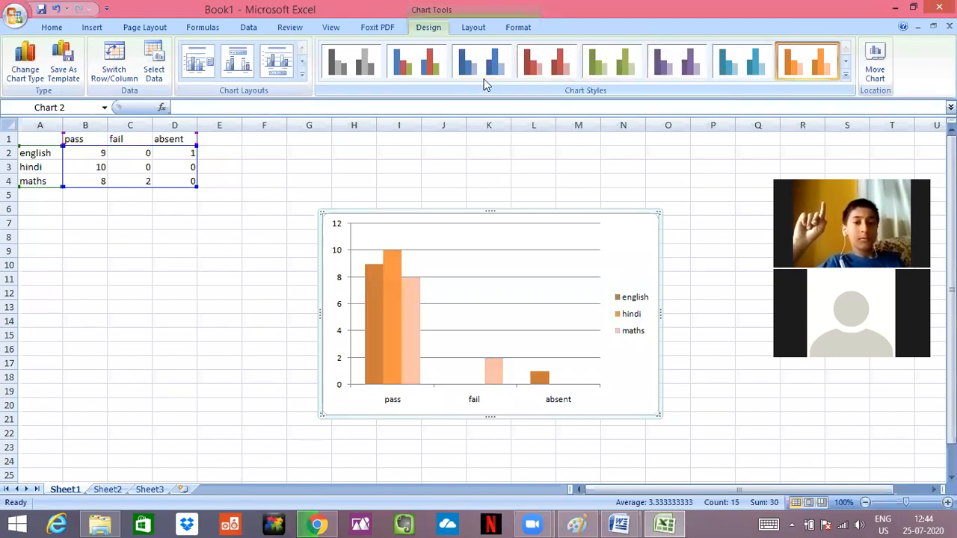
{"action": "left_click", "coordinate": [409, 69]}
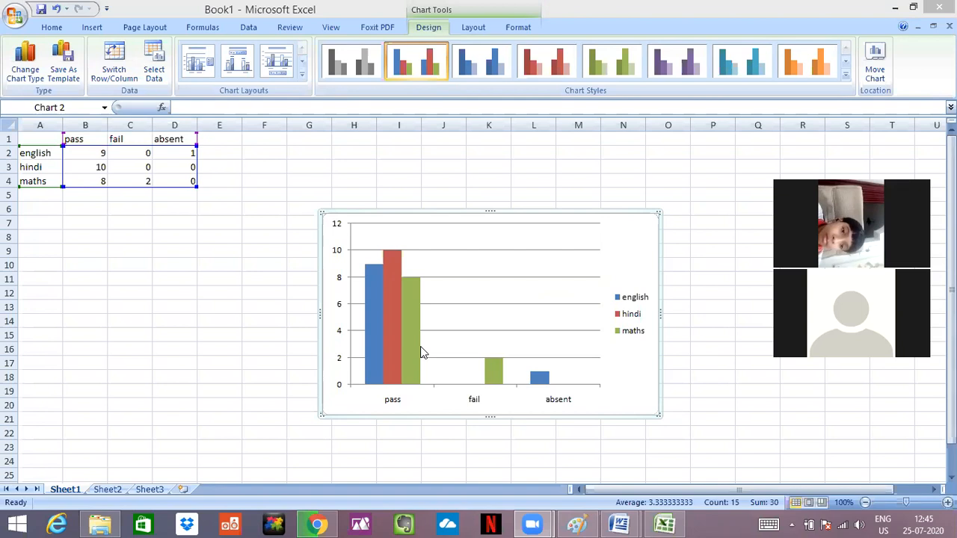
{"action": "mouse_move", "coordinate": [420, 348]}
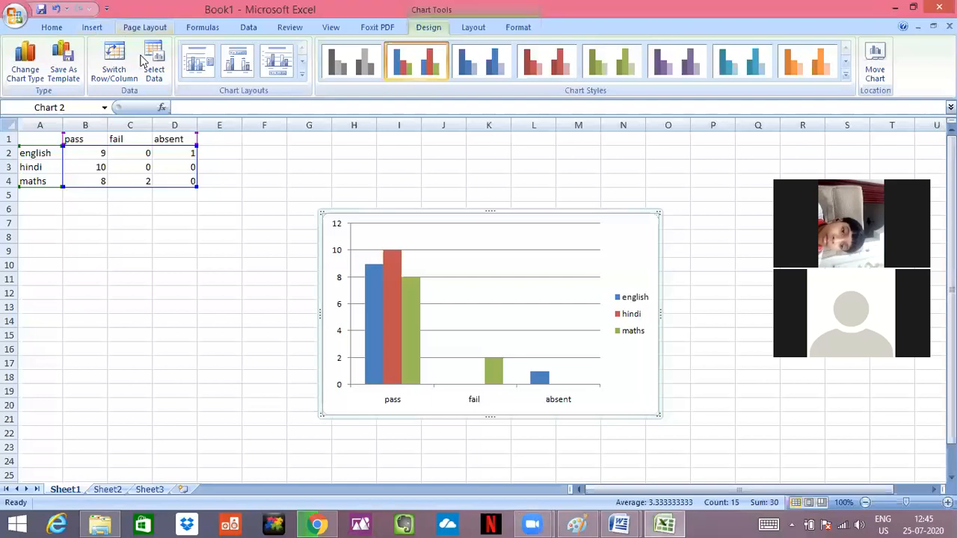
{"action": "left_click", "coordinate": [40, 81]}
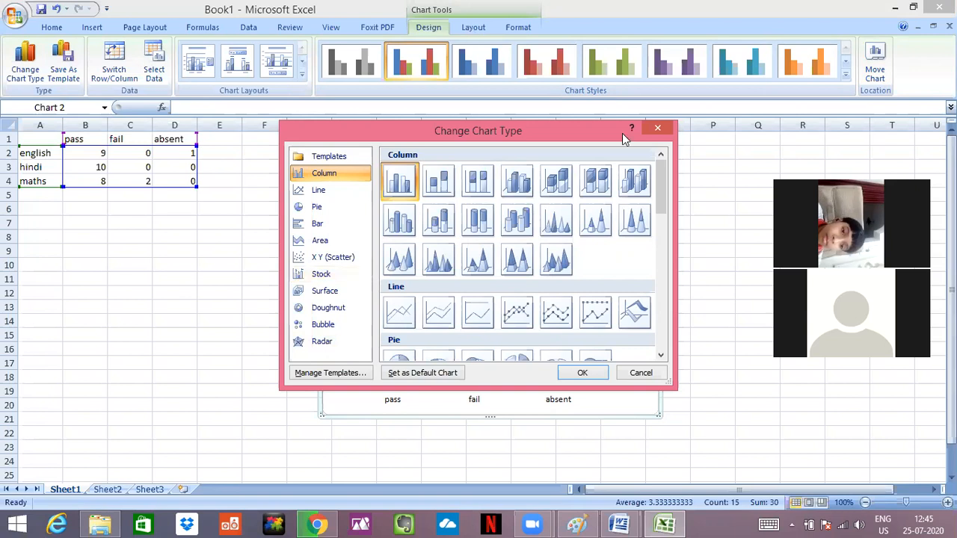
{"action": "key", "text": "Escape"}
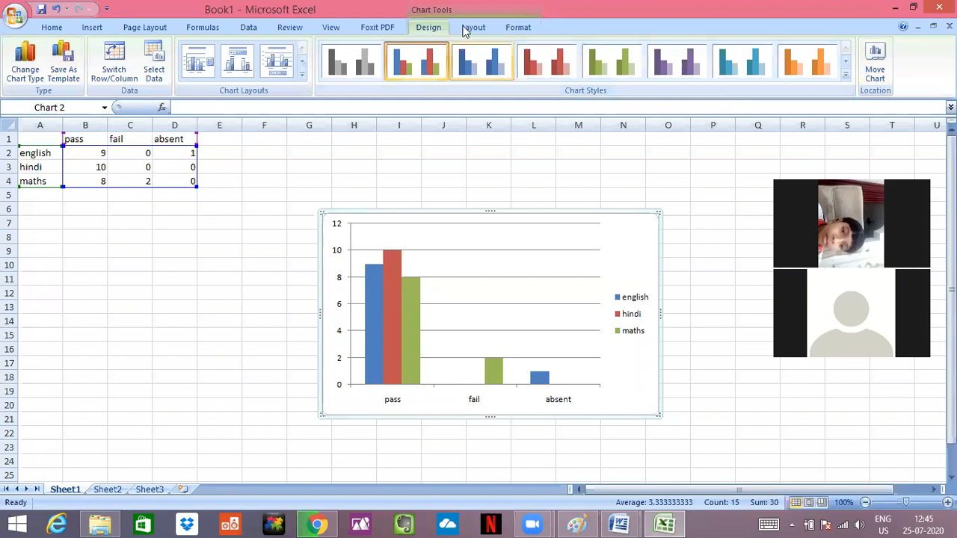
Step: Add a centered overlay title to the column chart
{"action": "left_click", "coordinate": [465, 28]}
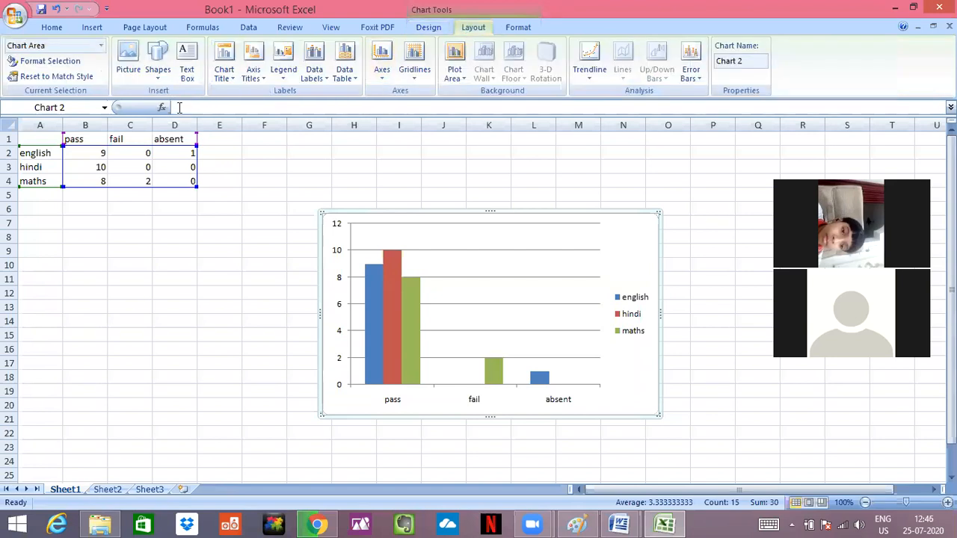
{"action": "left_click", "coordinate": [219, 83]}
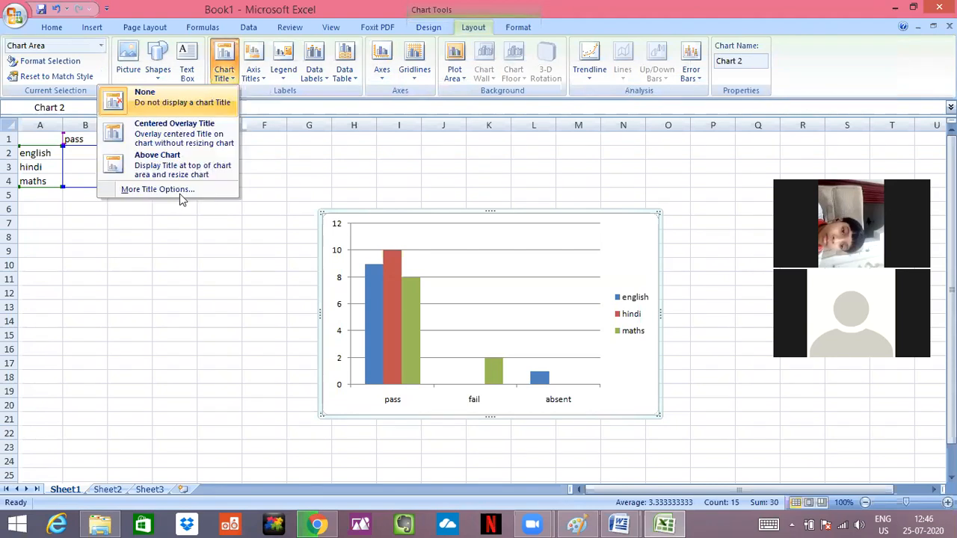
{"action": "left_click", "coordinate": [219, 98]}
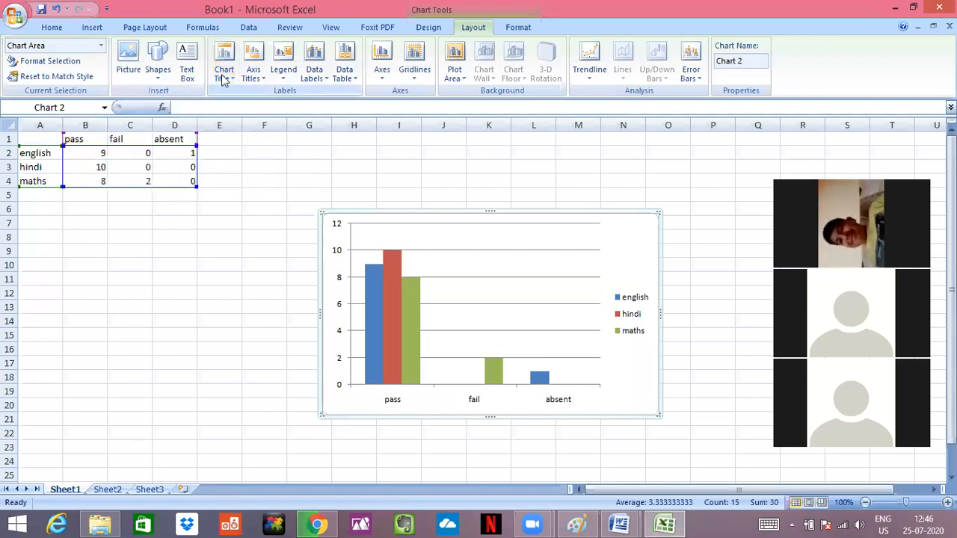
{"action": "left_click", "coordinate": [224, 67]}
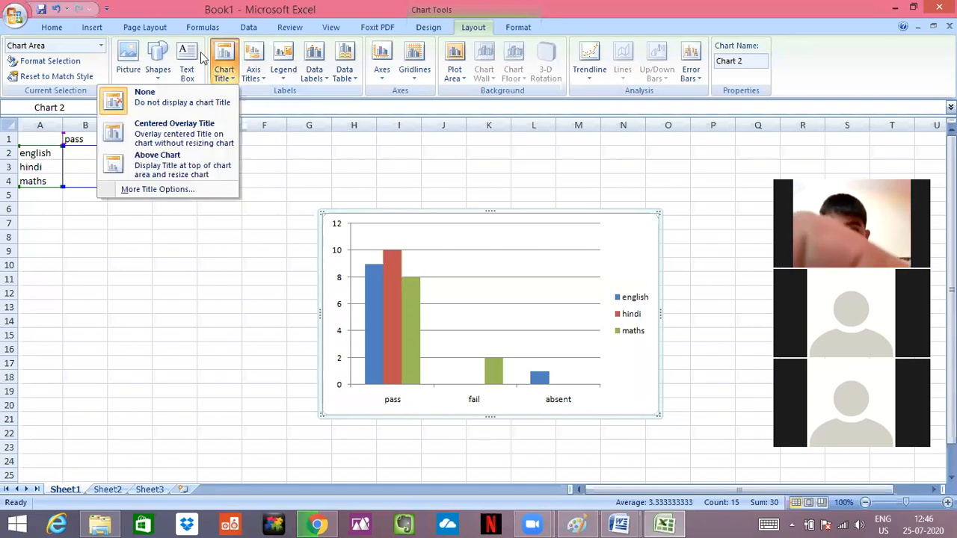
{"action": "left_click", "coordinate": [224, 67]}
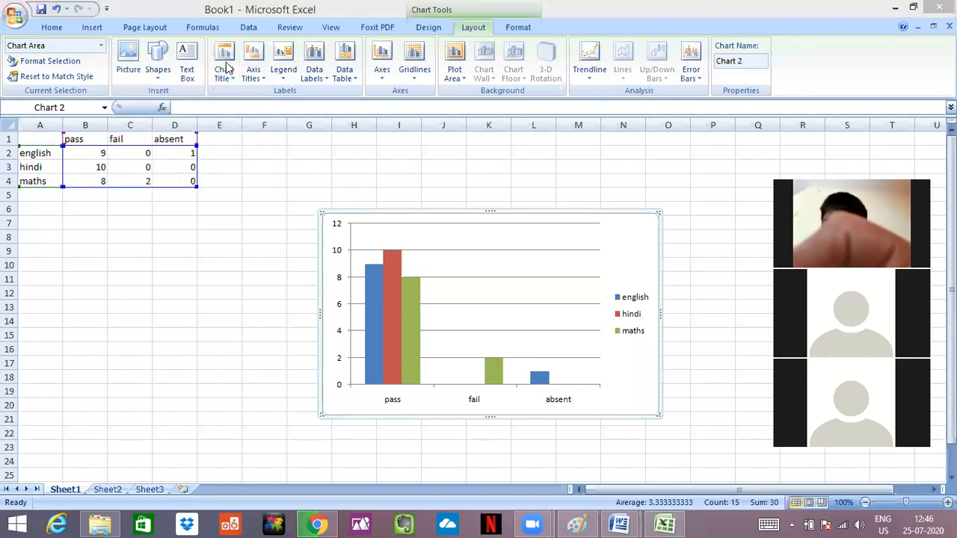
{"action": "left_click", "coordinate": [211, 127]}
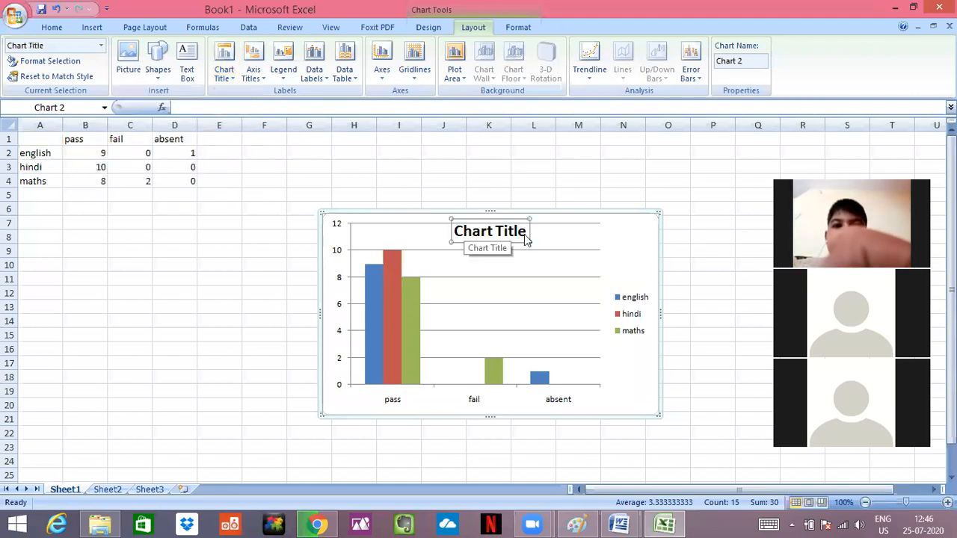
Step: Replace the placeholder text of the chart title with "result"
{"action": "left_click", "coordinate": [525, 234]}
{"action": "key", "text": "BackSpace"}
{"action": "key", "text": "BackSpace"}
{"action": "key", "text": "BackSpace"}
{"action": "key", "text": "BackSpace"}
{"action": "key", "text": "BackSpace"}
{"action": "key", "text": "BackSpace"}
{"action": "key", "text": "BackSpace"}
{"action": "key", "text": "BackSpace"}
{"action": "key", "text": "BackSpace"}
{"action": "key", "text": "BackSpace"}
{"action": "key", "text": "BackSpace"}
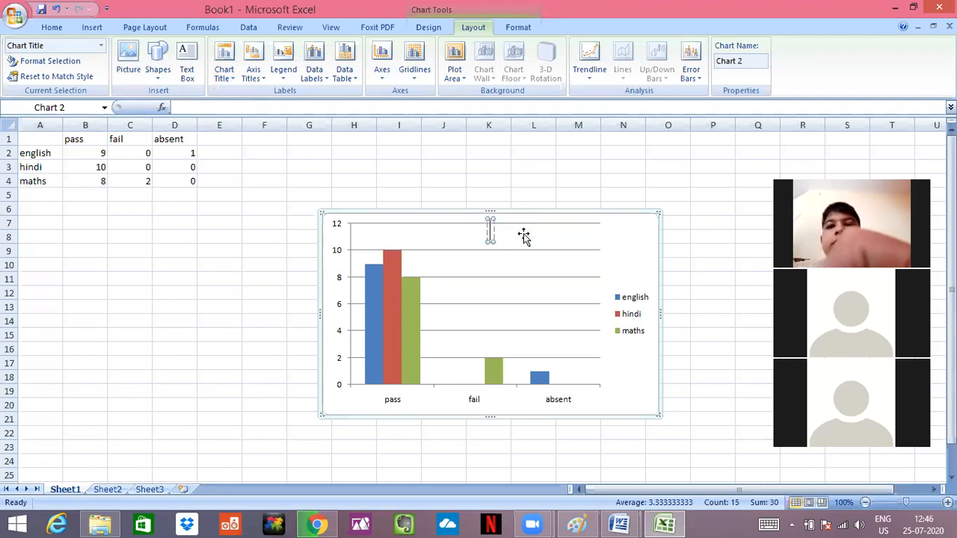
{"action": "type", "text": "res"}
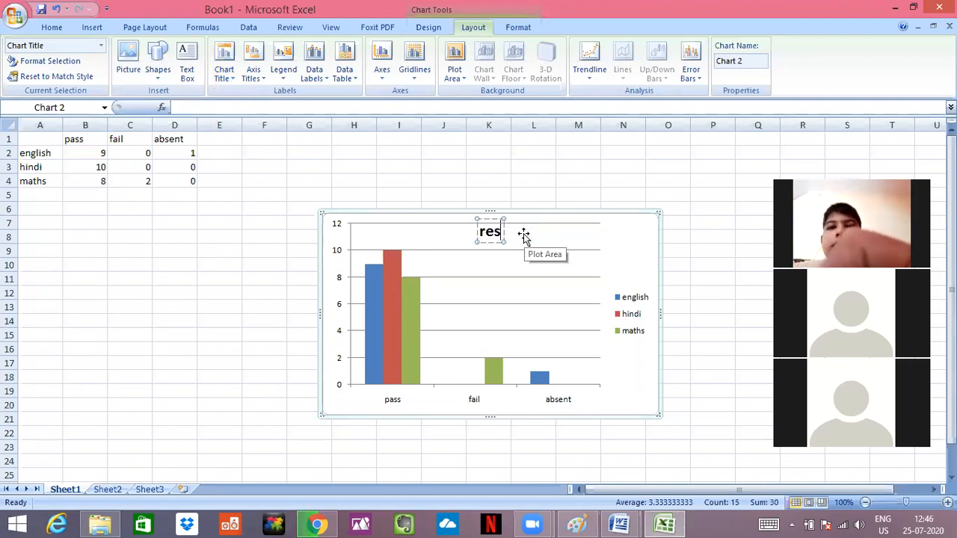
{"action": "type", "text": "ult"}
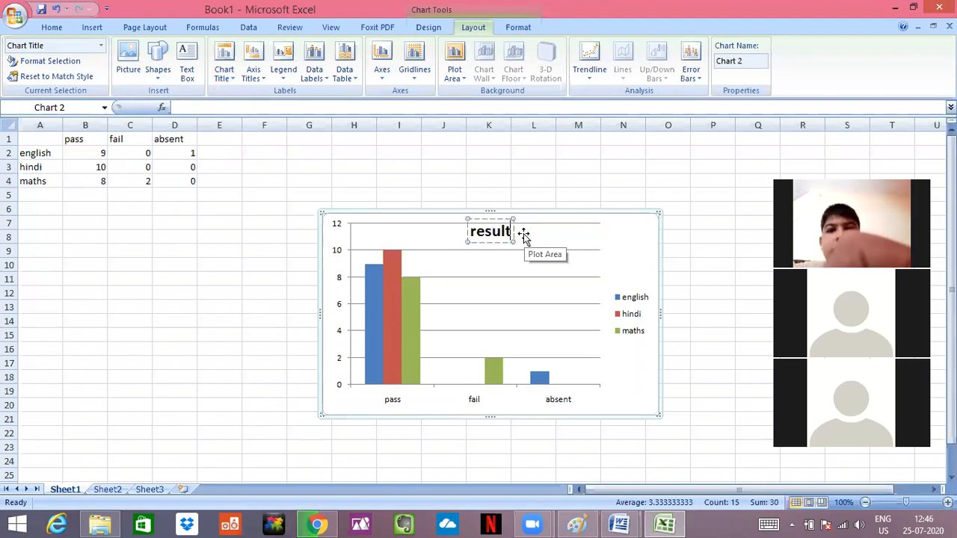
{"action": "left_click", "coordinate": [546, 197]}
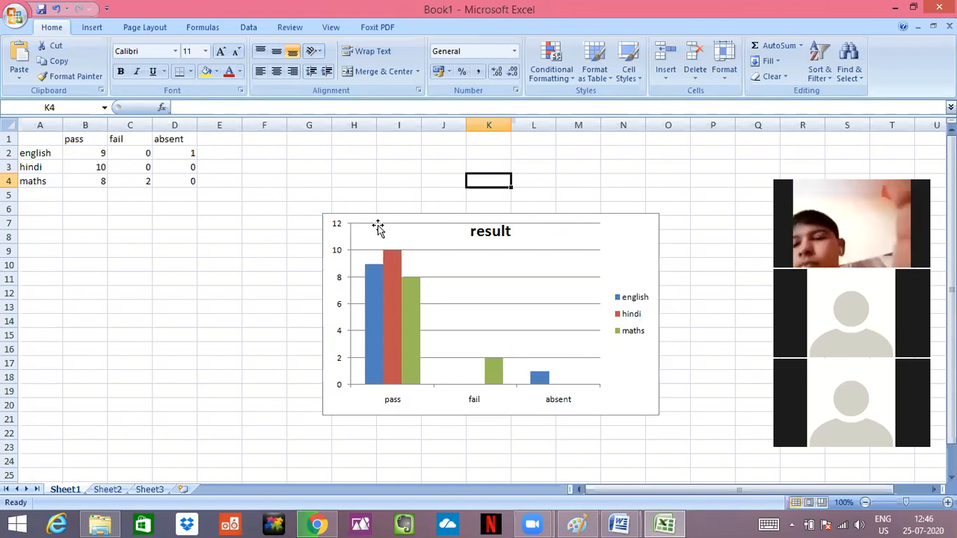
Step: Capitalise the chart title so it reads "Result", and save the workbook as Book1.xlsx
{"action": "left_click", "coordinate": [95, 31]}
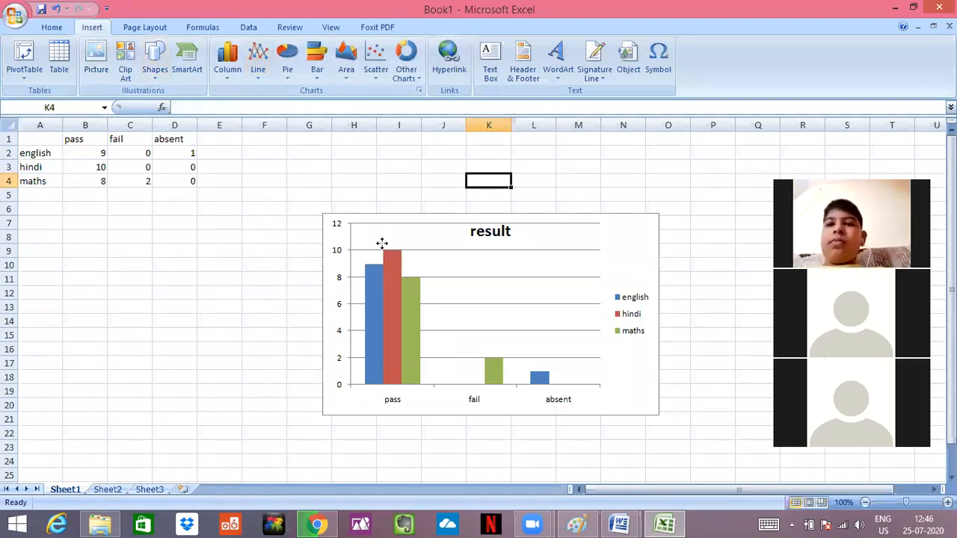
{"action": "left_click", "coordinate": [320, 217]}
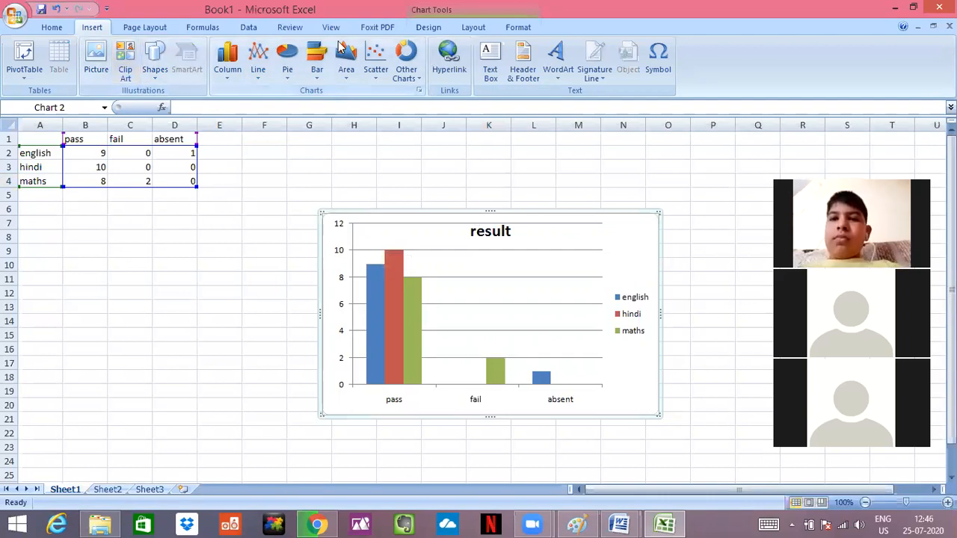
{"action": "left_click", "coordinate": [469, 28]}
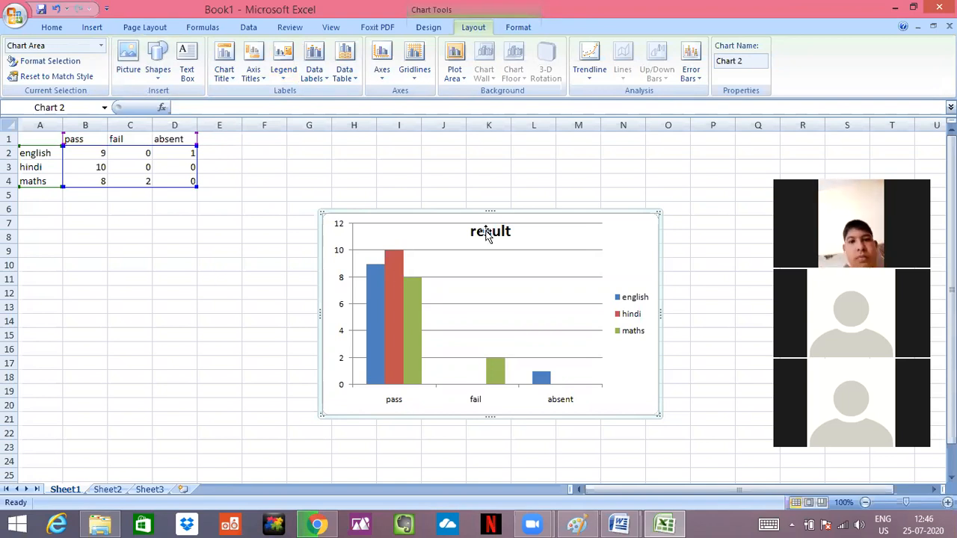
{"action": "left_click", "coordinate": [515, 235]}
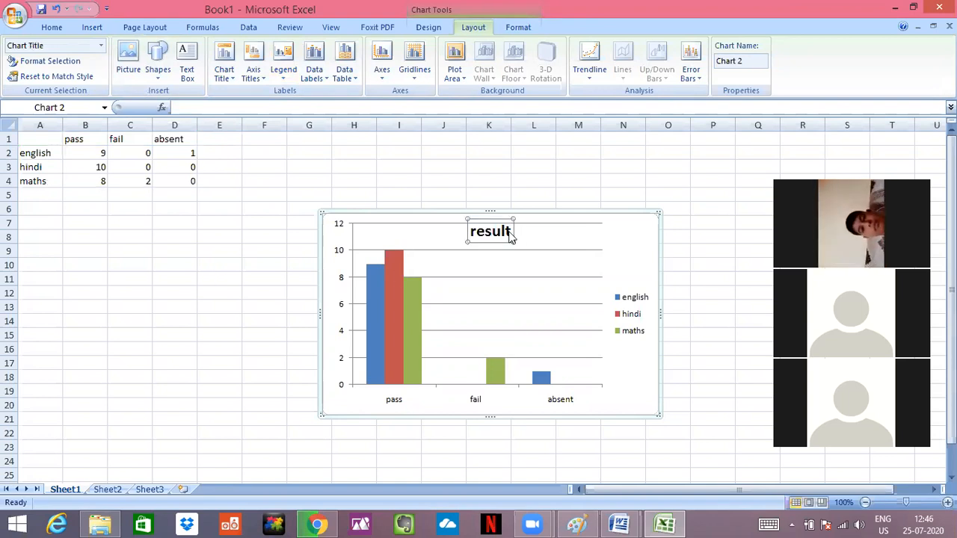
{"action": "left_click", "coordinate": [472, 237]}
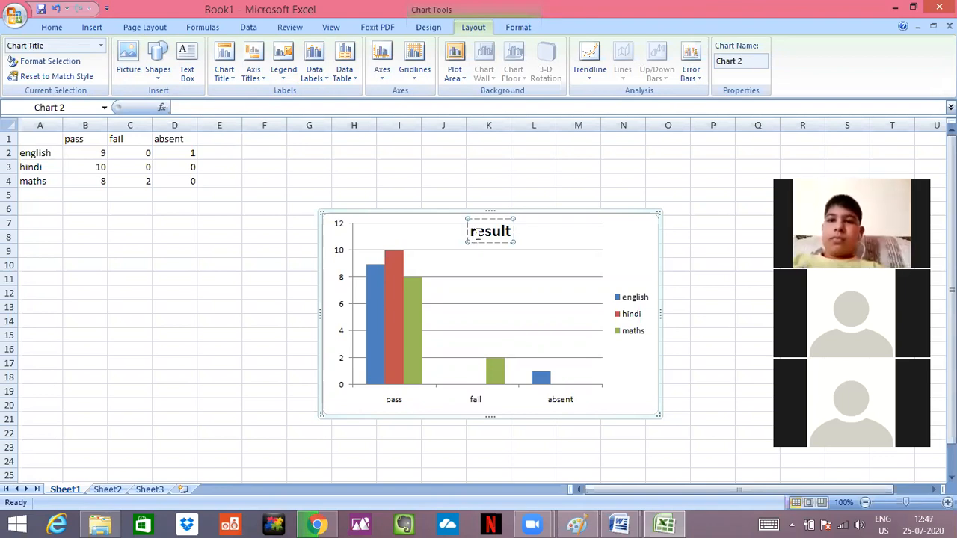
{"action": "key", "text": "BackSpace"}
{"action": "type", "text": "R"}
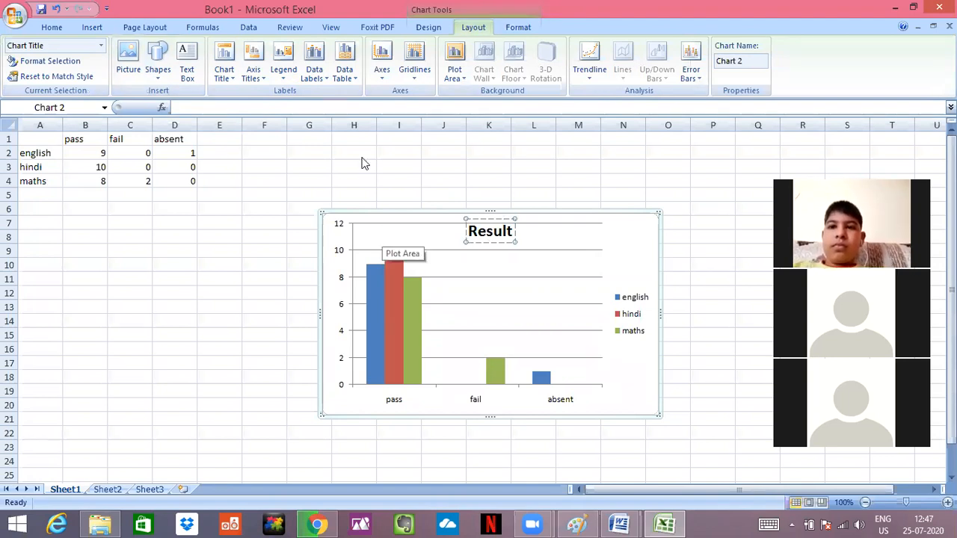
{"action": "key", "text": "ctrl+s"}
{"action": "left_click", "coordinate": [379, 332]}
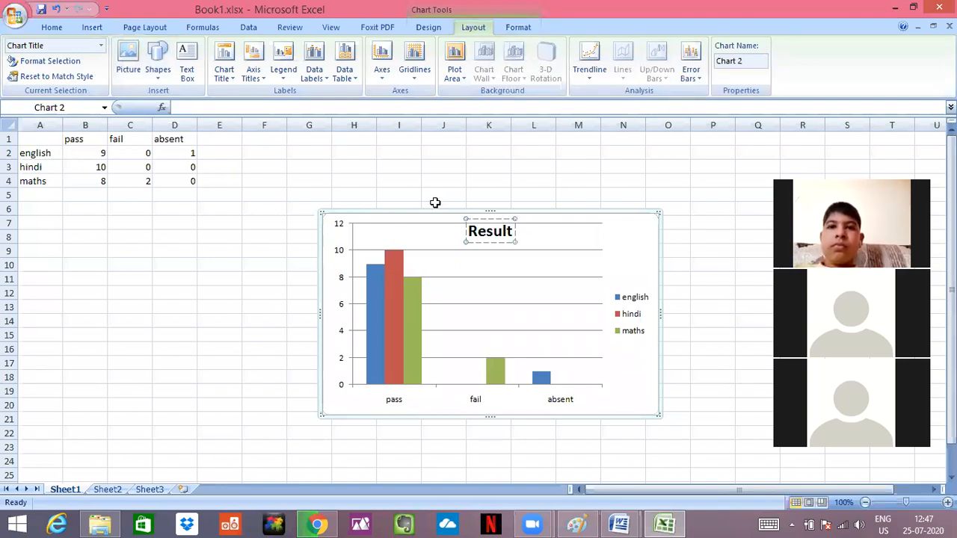
Step: Display data labels centered on the columns of the chart
{"action": "left_click", "coordinate": [254, 75]}
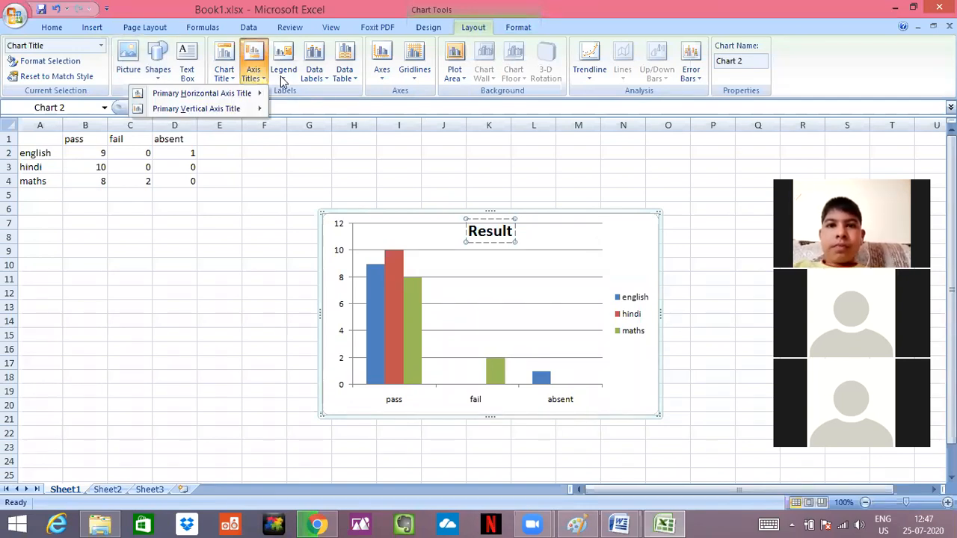
{"action": "left_click", "coordinate": [283, 75]}
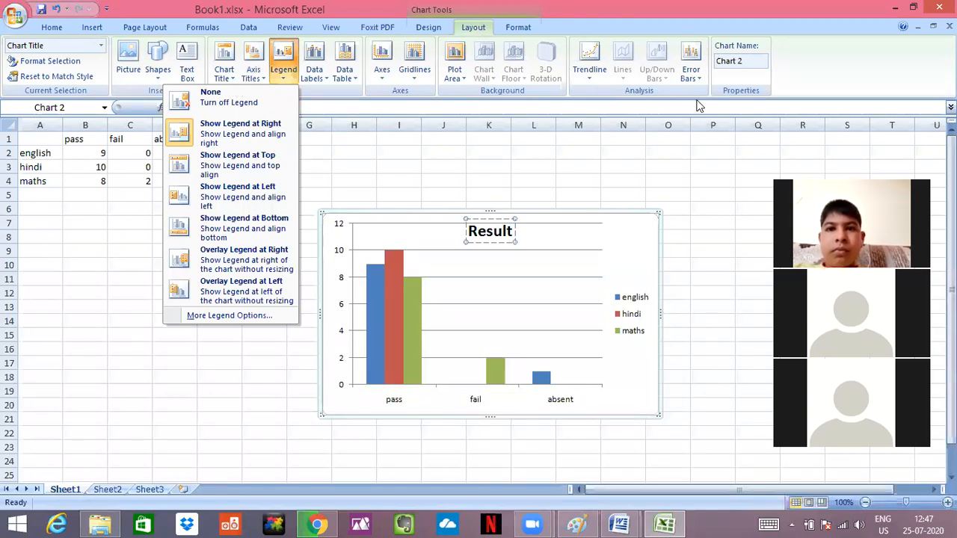
{"action": "left_click", "coordinate": [314, 71]}
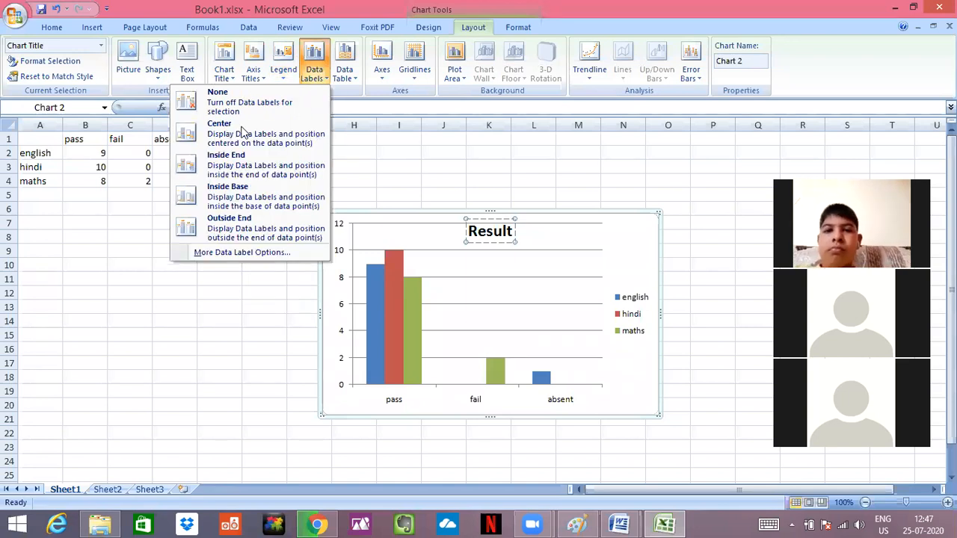
{"action": "left_click", "coordinate": [241, 127]}
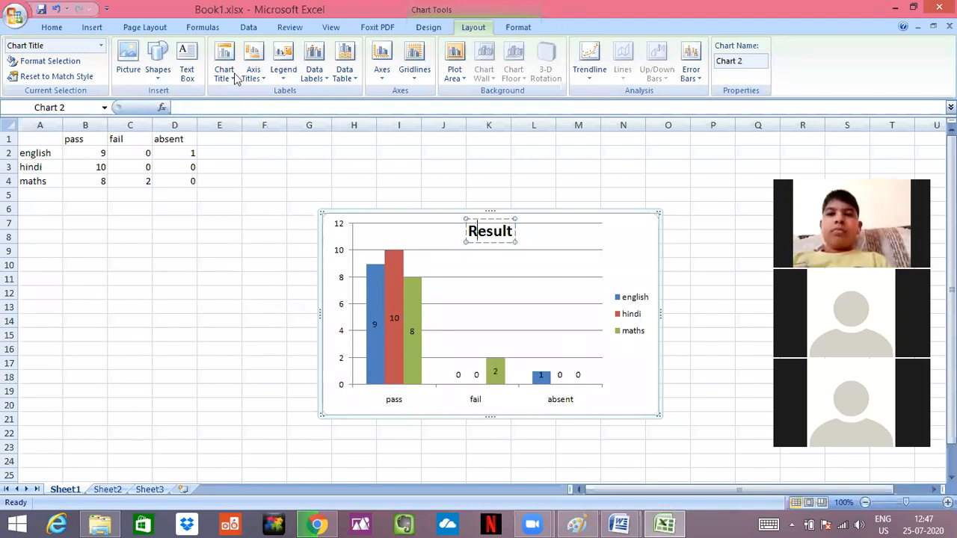
{"action": "left_click", "coordinate": [254, 64]}
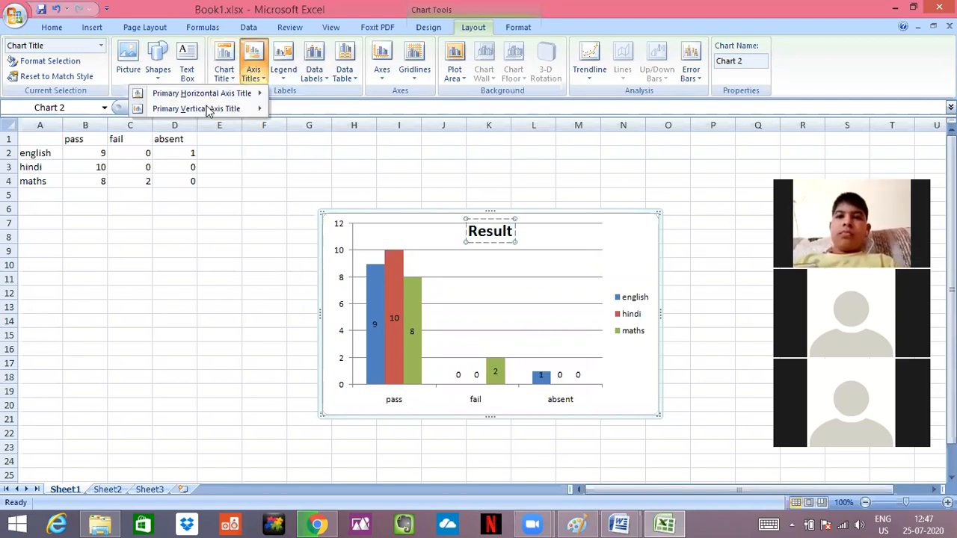
{"action": "mouse_move", "coordinate": [206, 108]}
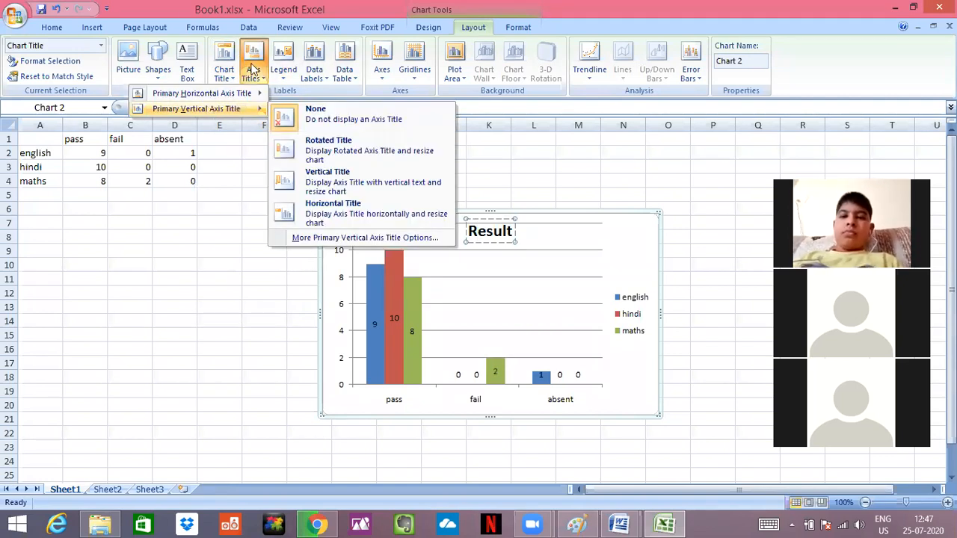
{"action": "left_click", "coordinate": [314, 64]}
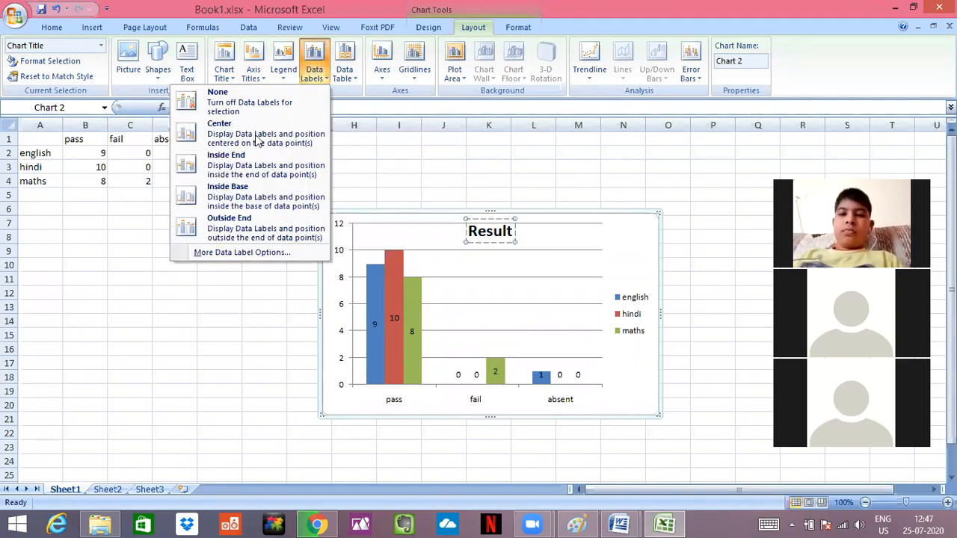
{"action": "left_click", "coordinate": [257, 139]}
{"action": "left_click", "coordinate": [284, 62]}
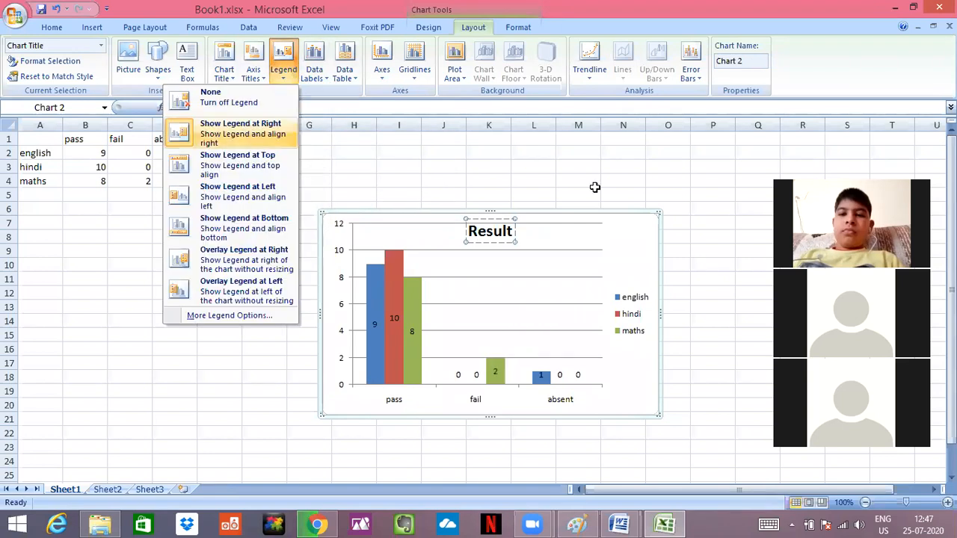
{"action": "left_click", "coordinate": [367, 88]}
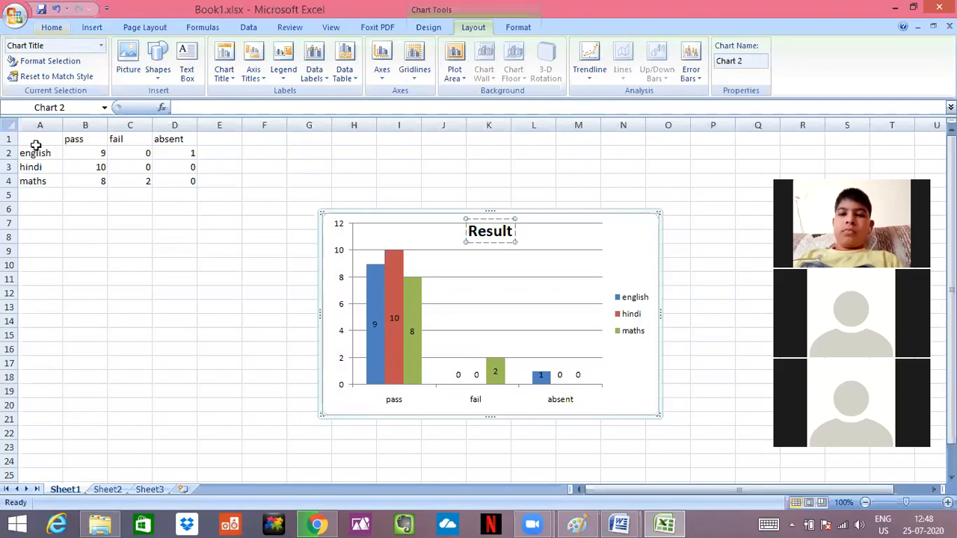
Step: Select the data range A1:D4 and look over the sort and filter options for it
{"action": "key", "text": "alt+h"}
{"action": "key", "text": "Escape"}
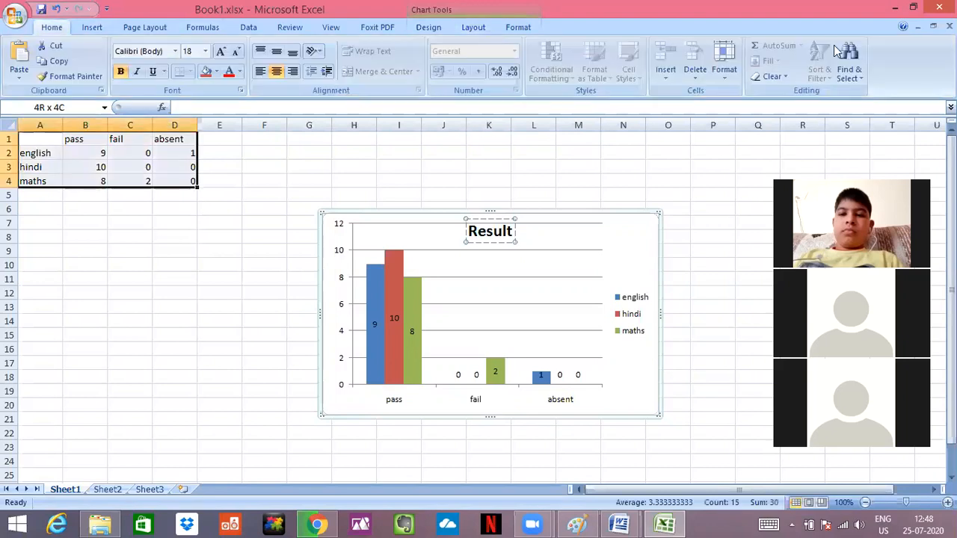
{"action": "left_click", "coordinate": [819, 64]}
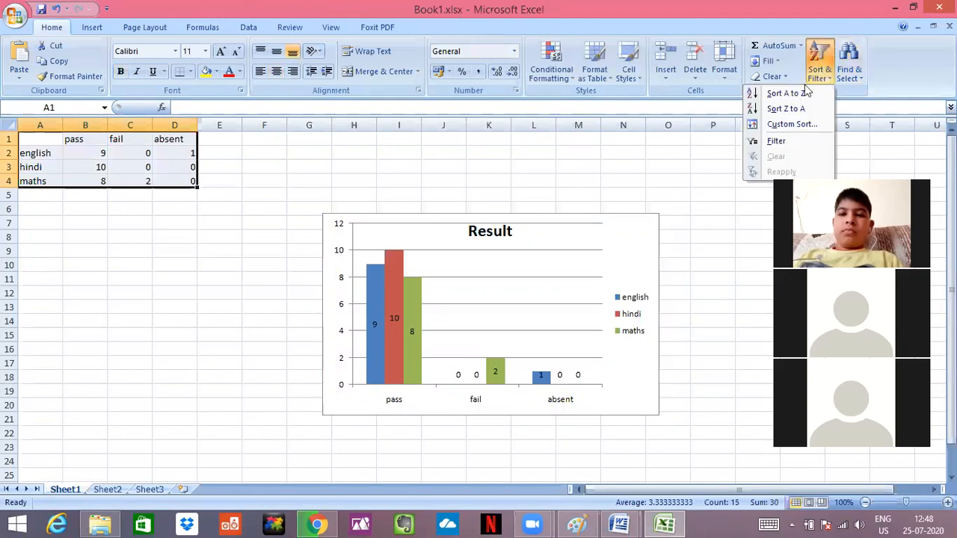
{"action": "left_click", "coordinate": [103, 167]}
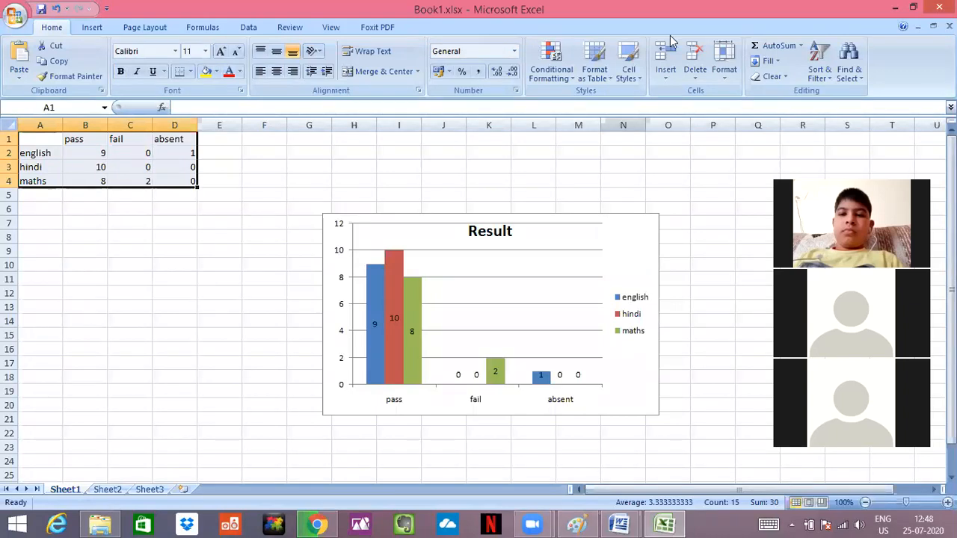
Step: Minimize the workbook window to show the desktop
{"action": "left_click", "coordinate": [894, 8]}
{"action": "left_click", "coordinate": [895, 8]}
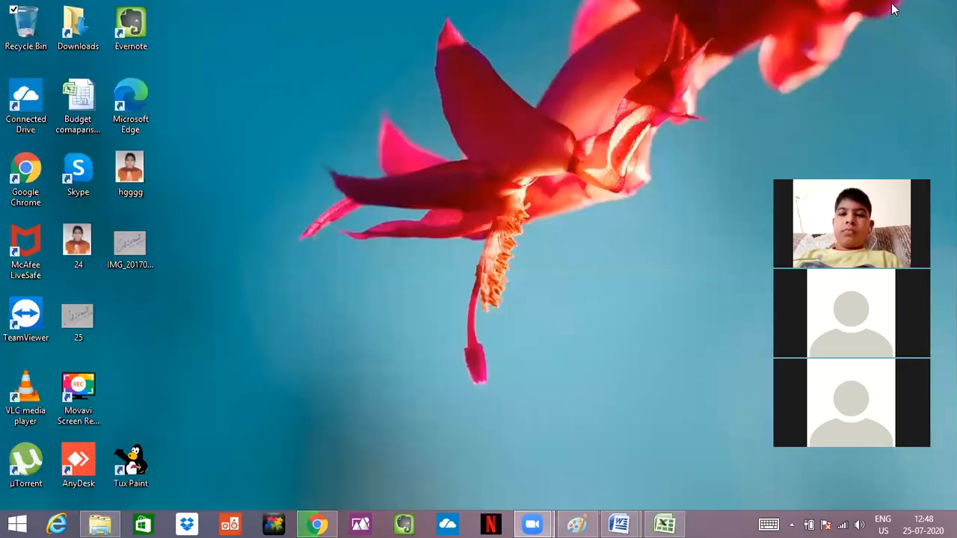
Step: Switch to Google Chrome, search for "docx to pdf converter" in a new tab, and open the iLovePDF Word to PDF converter
{"action": "left_click", "coordinate": [316, 523]}
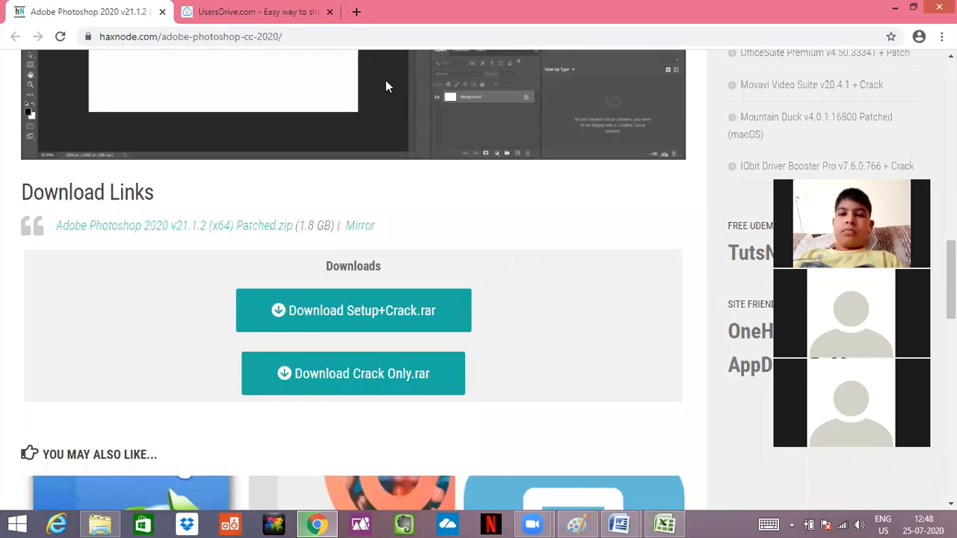
{"action": "key", "text": "ctrl+t"}
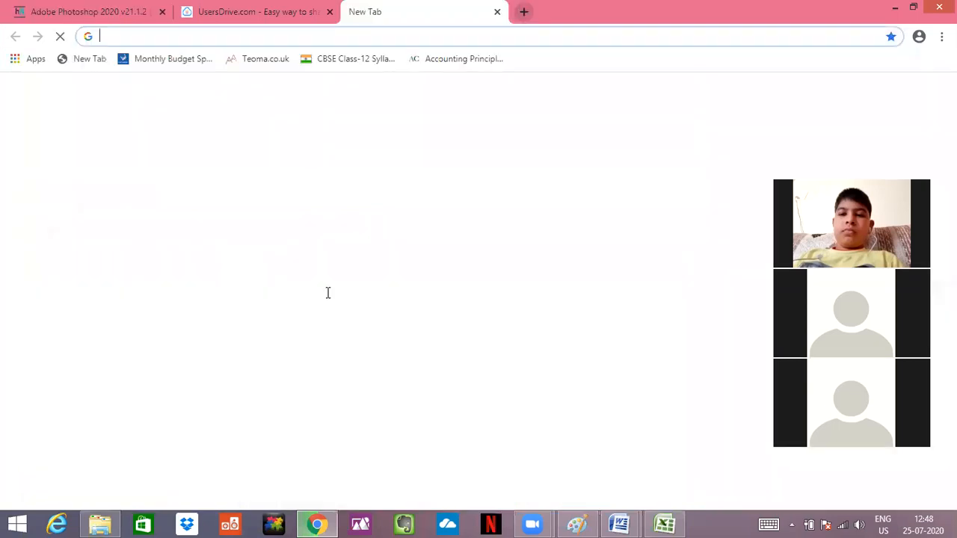
{"action": "left_click", "coordinate": [329, 295]}
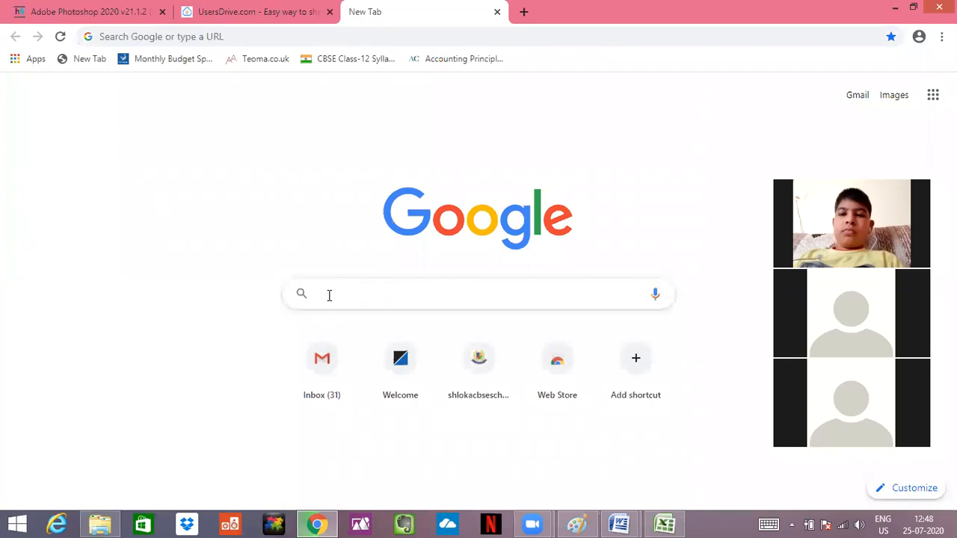
{"action": "type", "text": "d"}
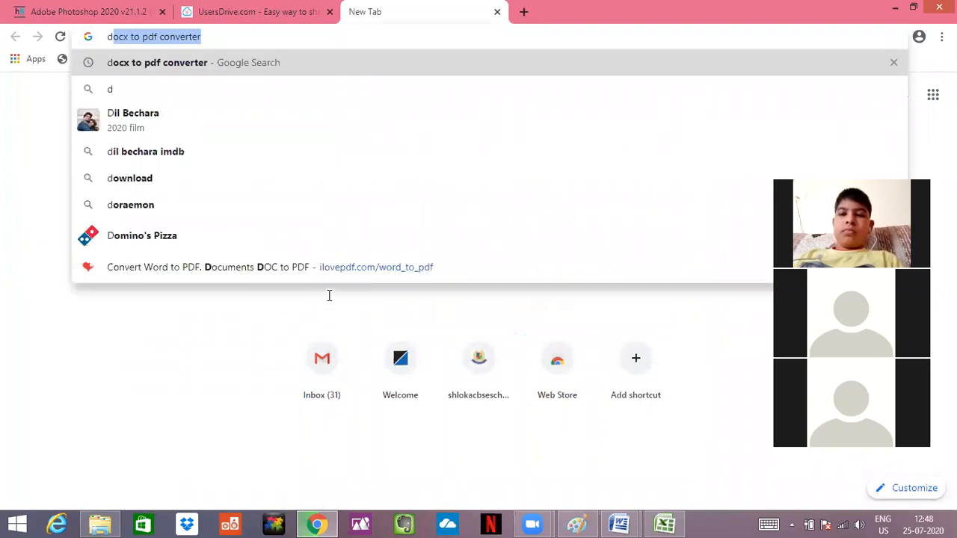
{"action": "type", "text": "oc"}
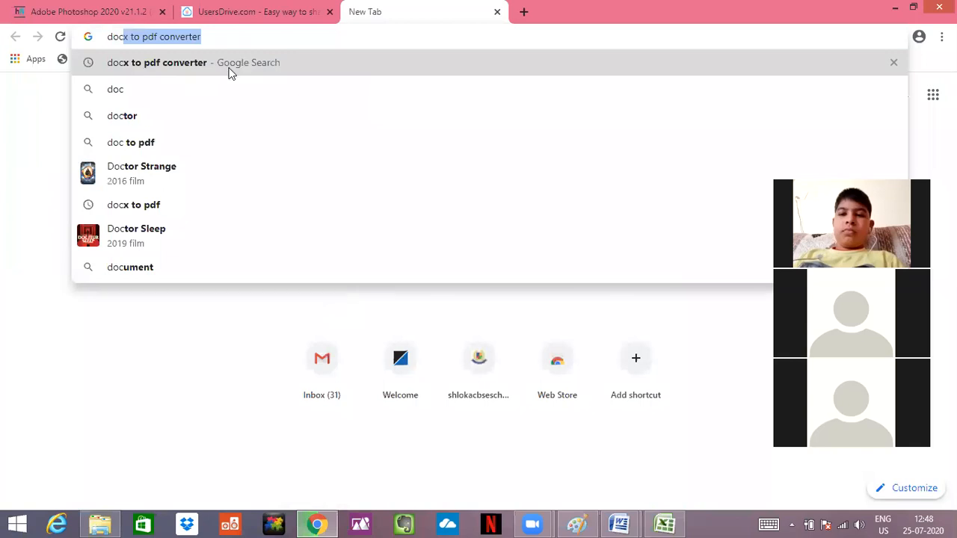
{"action": "key", "text": "Return"}
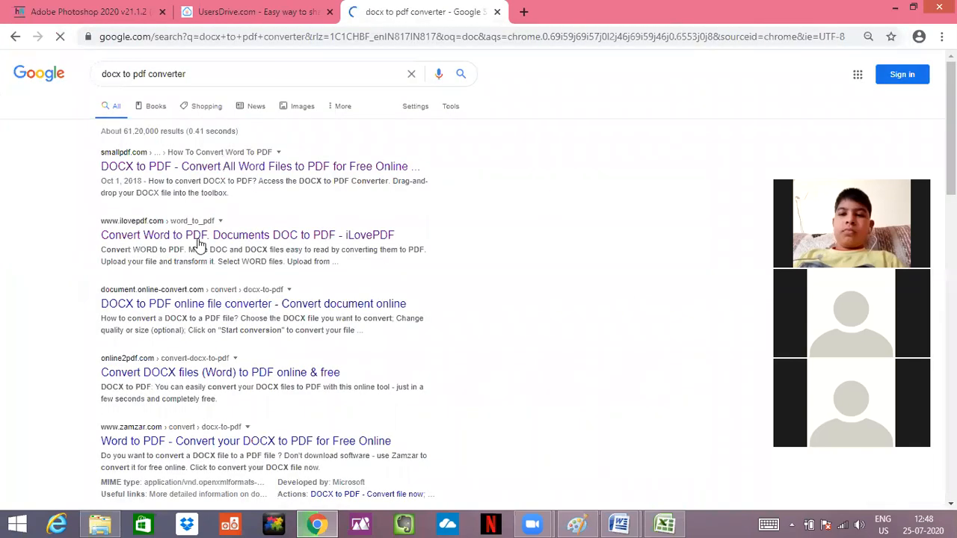
{"action": "left_click", "coordinate": [192, 236]}
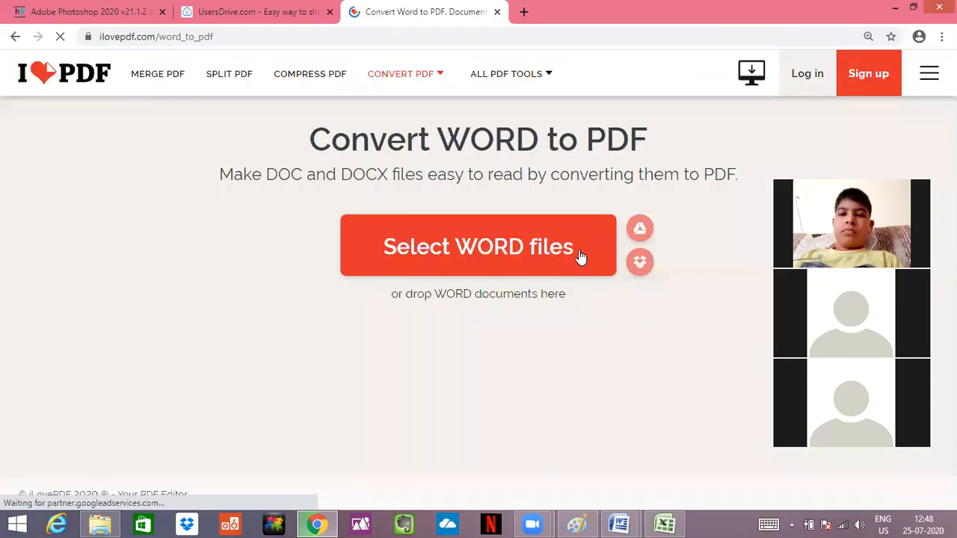
Step: Upload "class 7ch 5 book exercise" from the class 7 folder under School online on drive D:, and convert it to PDF
{"action": "left_click", "coordinate": [544, 250]}
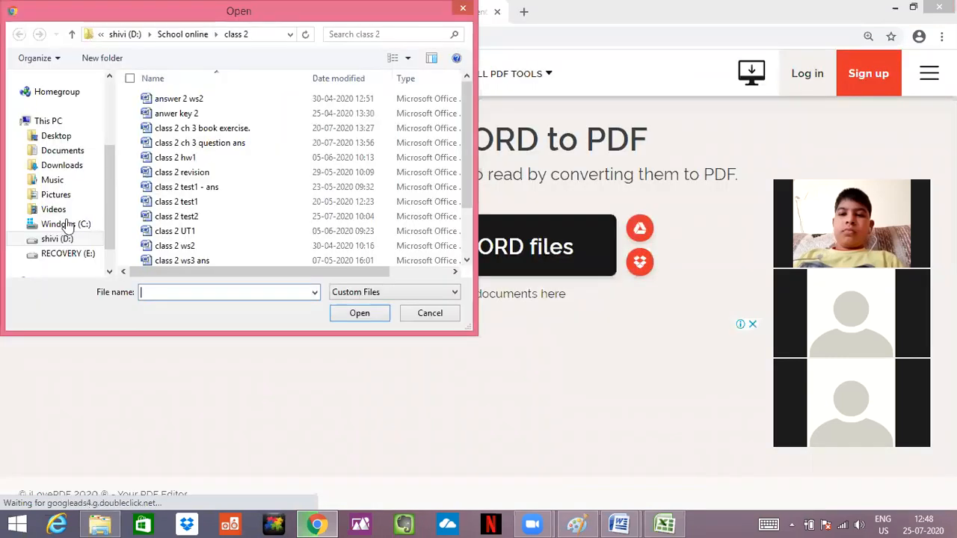
{"action": "key", "text": "alt+Up"}
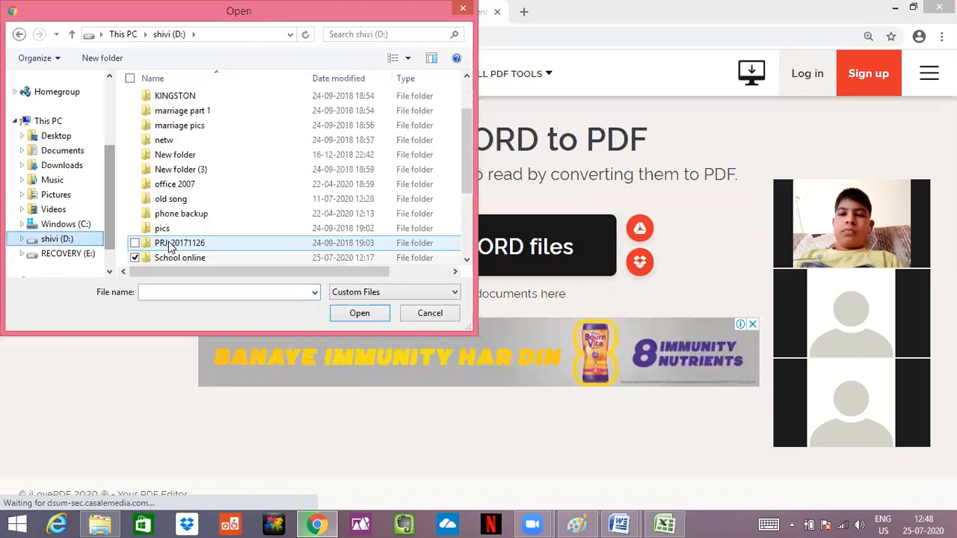
{"action": "key", "text": "alt+Left"}
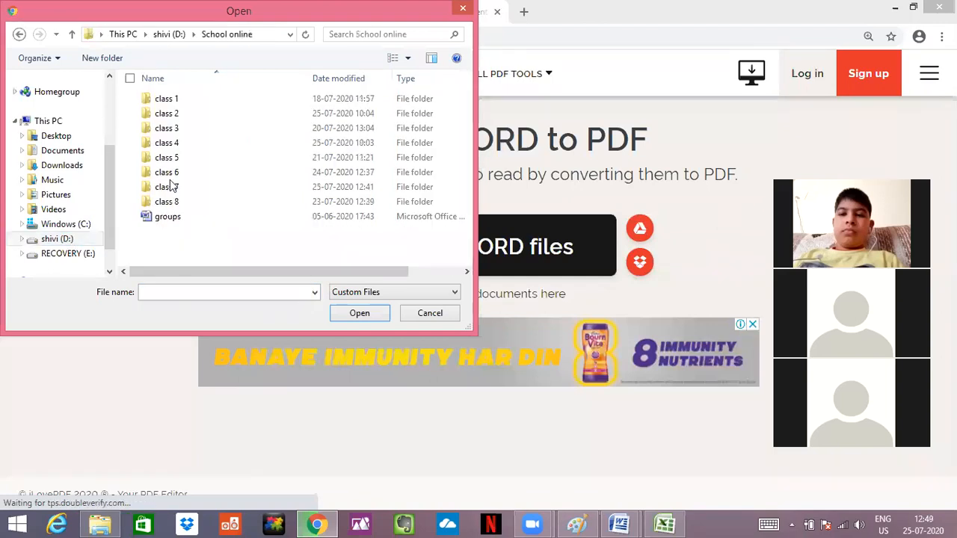
{"action": "key", "text": "Return"}
{"action": "left_click", "coordinate": [179, 101]}
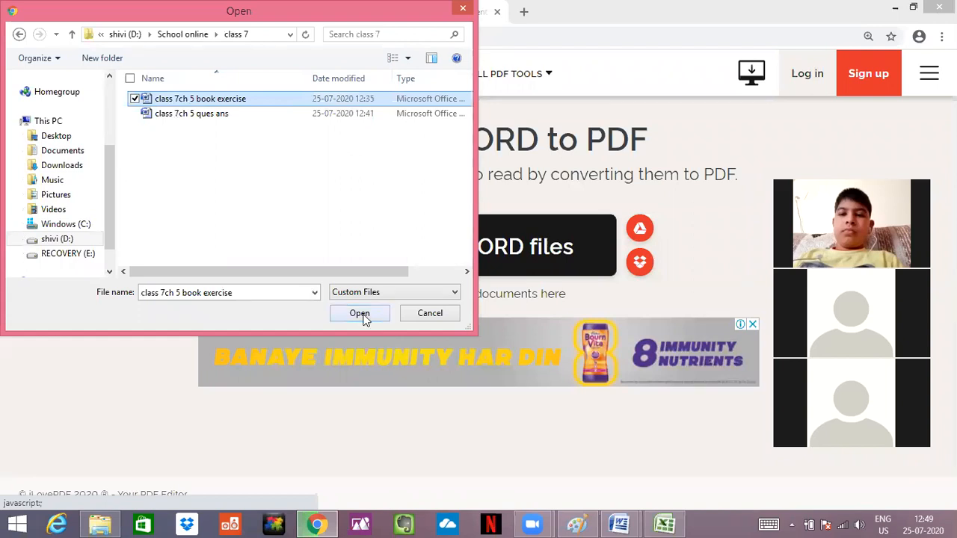
{"action": "left_click", "coordinate": [363, 317]}
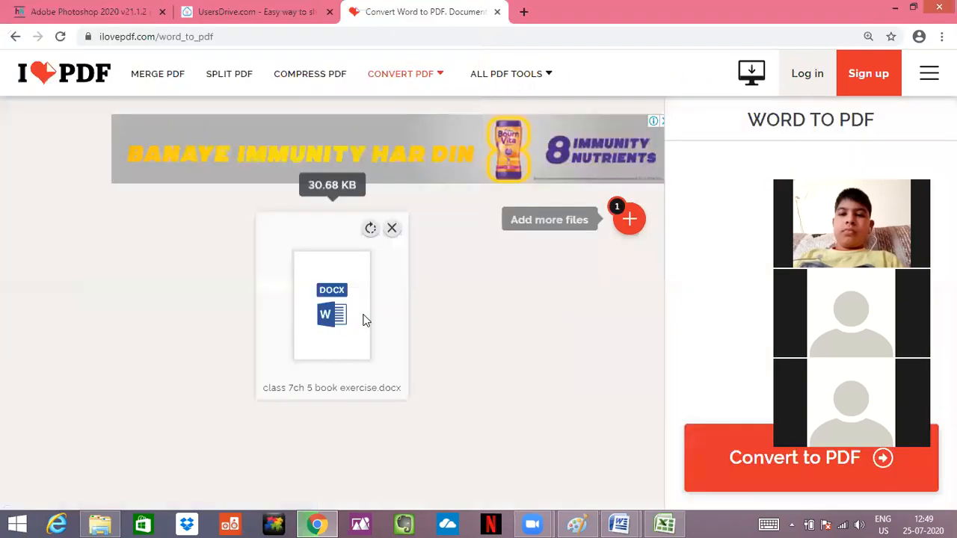
{"action": "left_click", "coordinate": [745, 467]}
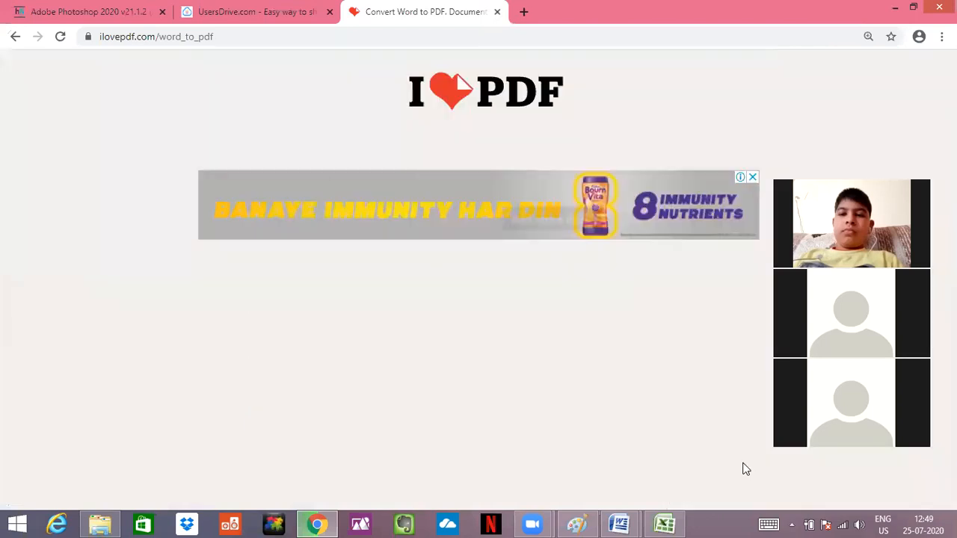